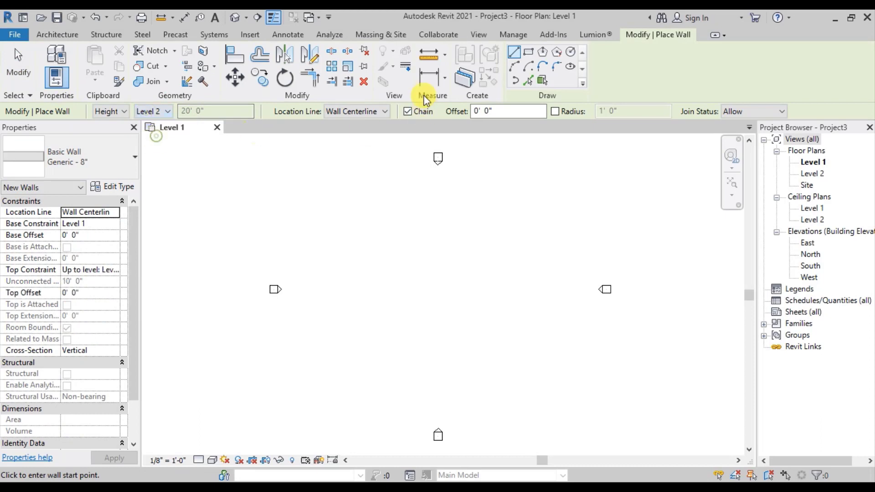
# Draw a rectangle of Generic - 8" walls about 18'-6" deep in the middle of the Level 1 plan.
pyautogui.click(530, 54)
pyautogui.click(375, 255)
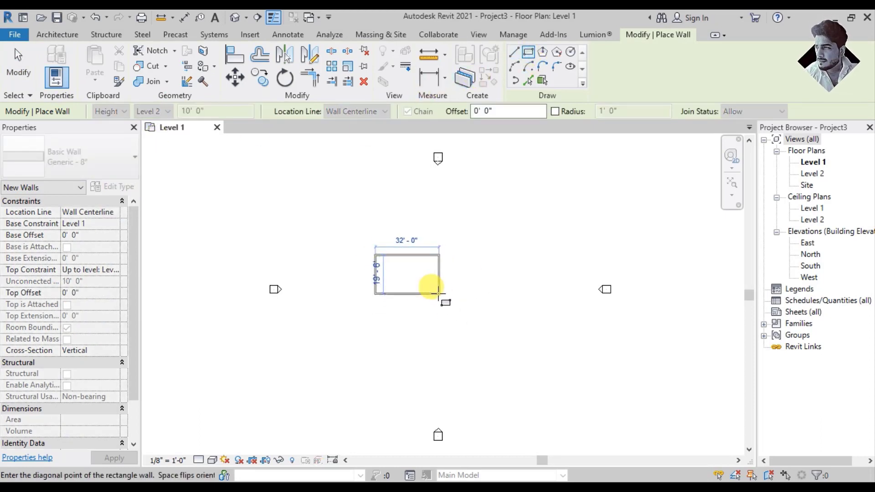
pyautogui.click(436, 292)
pyautogui.scroll(5, 397, 267)
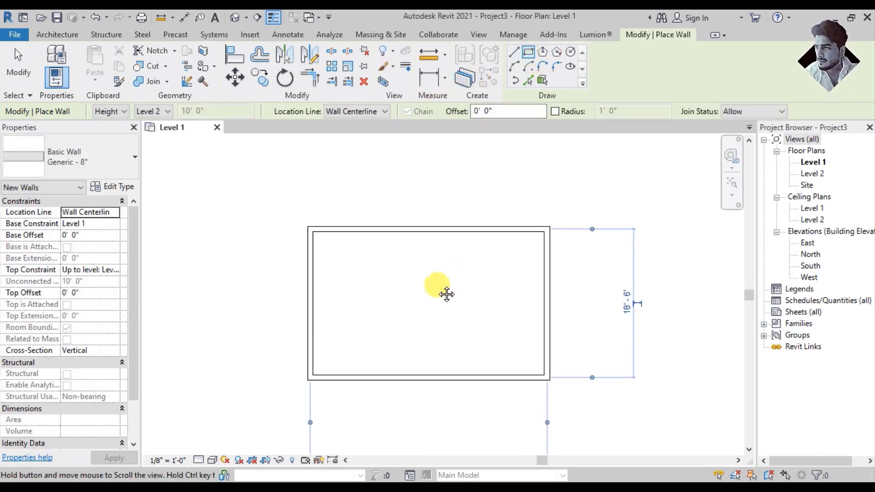
pyautogui.rightClick(436, 203)
pyautogui.click(460, 208)
# Move the east and south walls inward so the building measures about 20'-2" by 15'-2" outside.
pyautogui.click(532, 333)
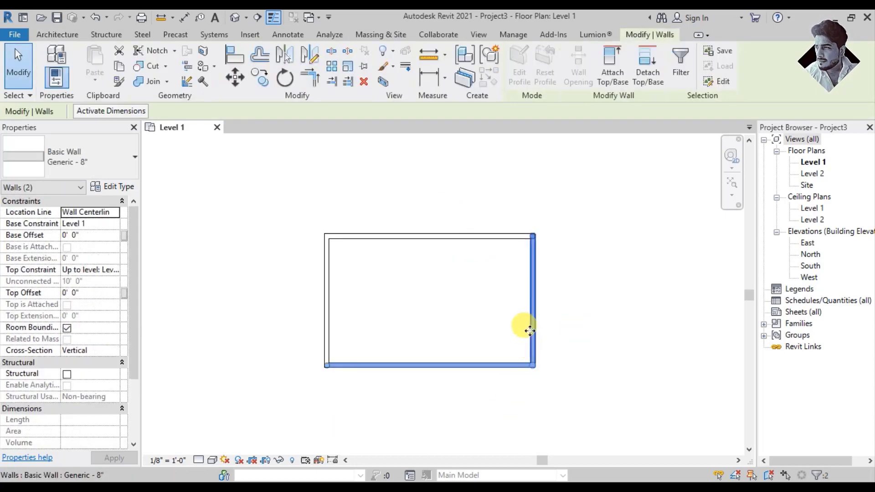
pyautogui.click(561, 311)
pyautogui.moveTo(532, 313); pyautogui.dragTo(492, 315)
pyautogui.moveTo(428, 366); pyautogui.dragTo(427, 338)
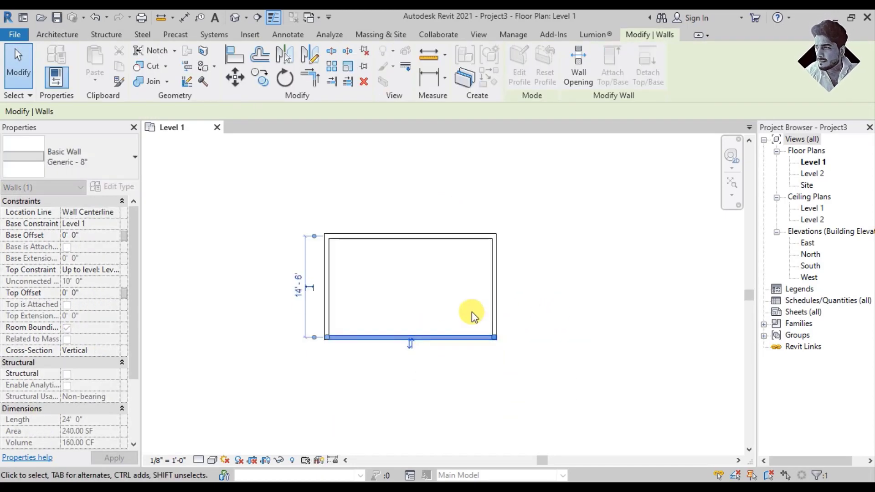
pyautogui.click(473, 313)
pyautogui.moveTo(497, 296); pyautogui.dragTo(466, 296)
pyautogui.click(517, 296)
# Start a roof by footprint on Level 2 and choose the rectangle shape for its boundary.
pyautogui.scroll(4, 407, 300)
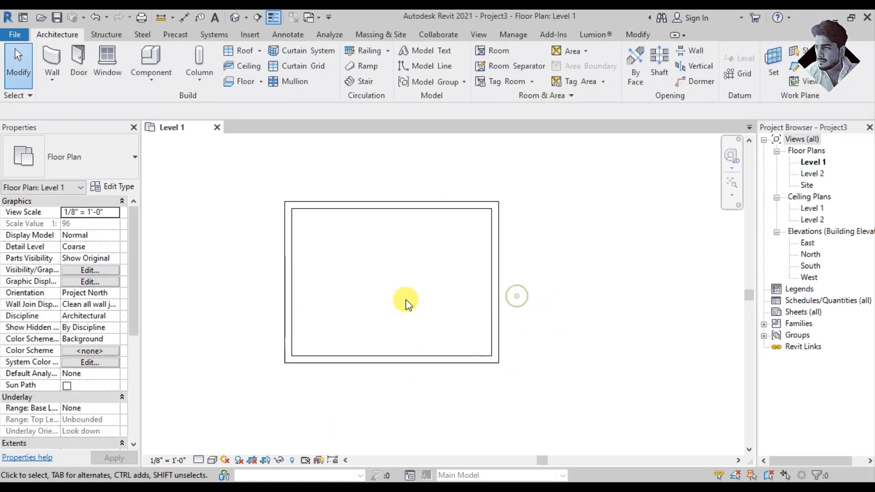
pyautogui.scroll(-2, 405, 300)
pyautogui.click(248, 53)
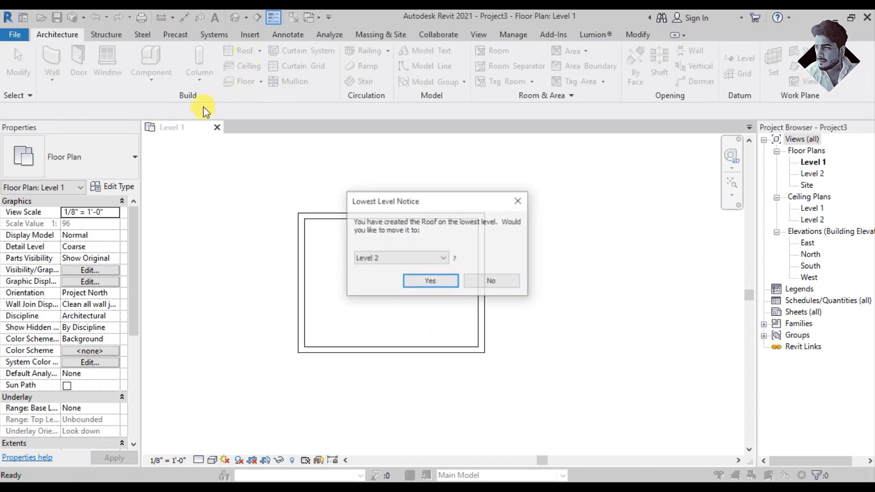
pyautogui.click(432, 281)
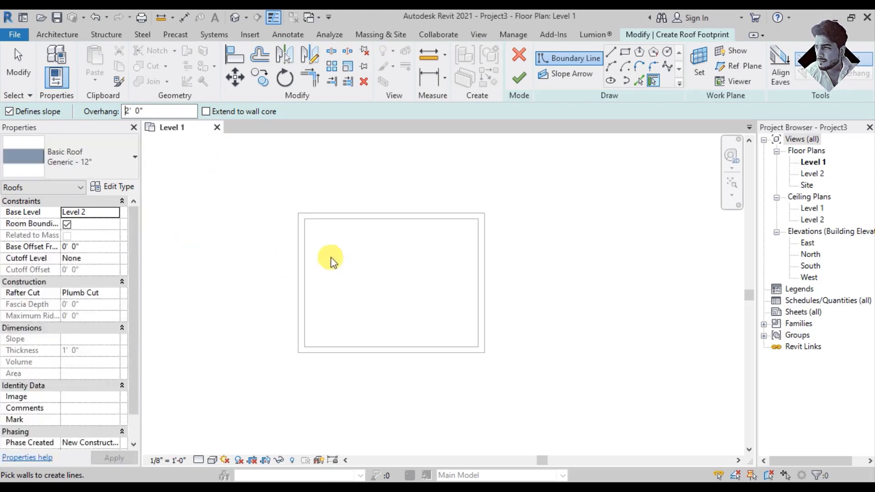
pyautogui.click(626, 51)
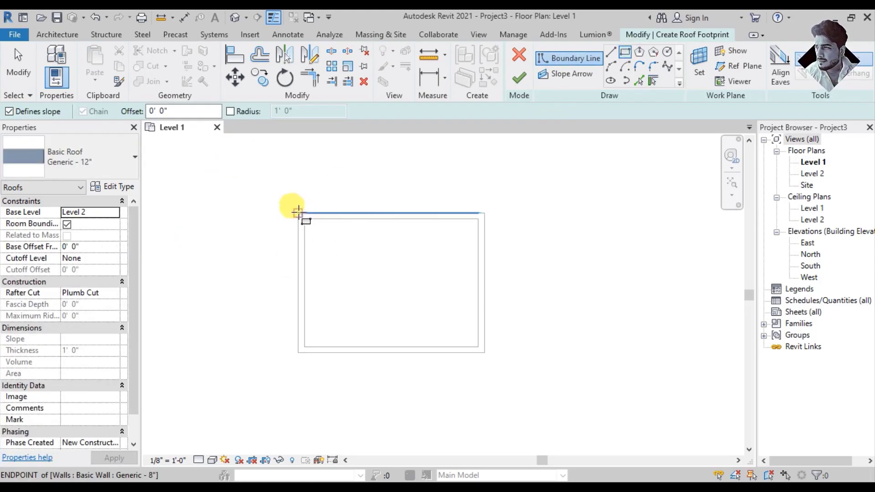
pyautogui.click(297, 212)
pyautogui.click(485, 352)
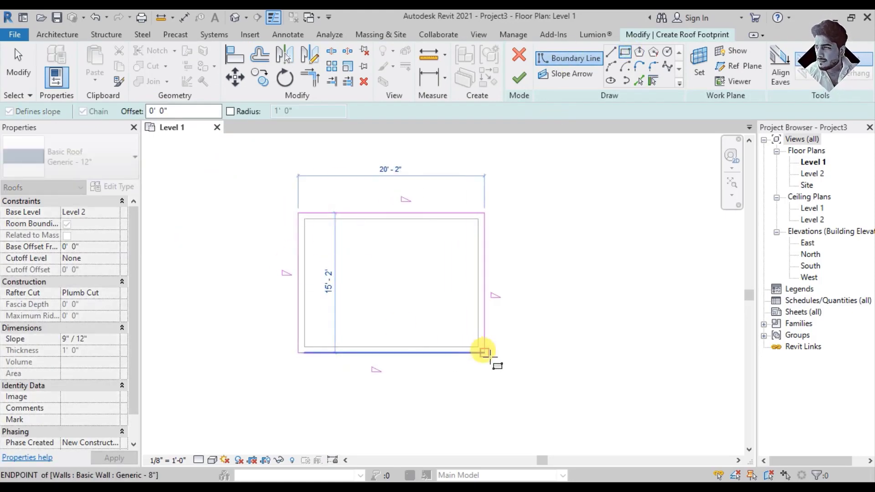
pyautogui.press('Escape')
pyautogui.press('Escape')
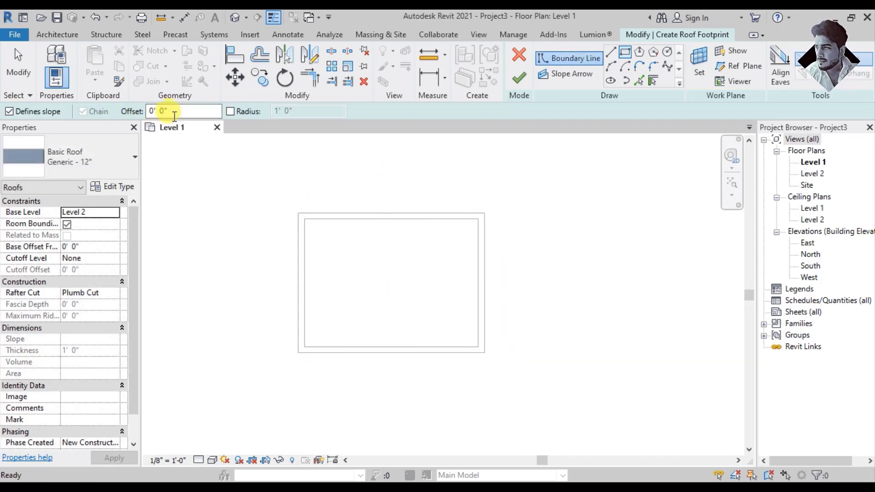
# Sketch a rectangular roof boundary between opposite outer wall corners with a 2' 0" offset and finish the footprint.
pyautogui.press('Return')
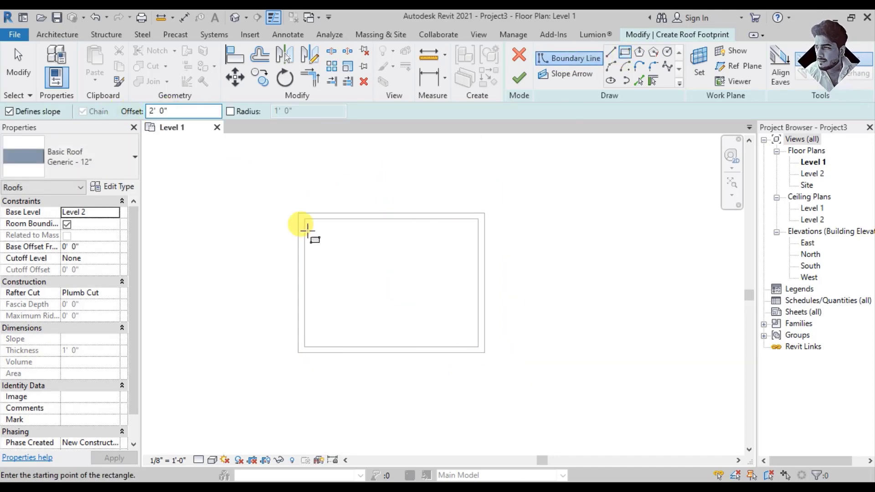
pyautogui.click(297, 212)
pyautogui.click(484, 352)
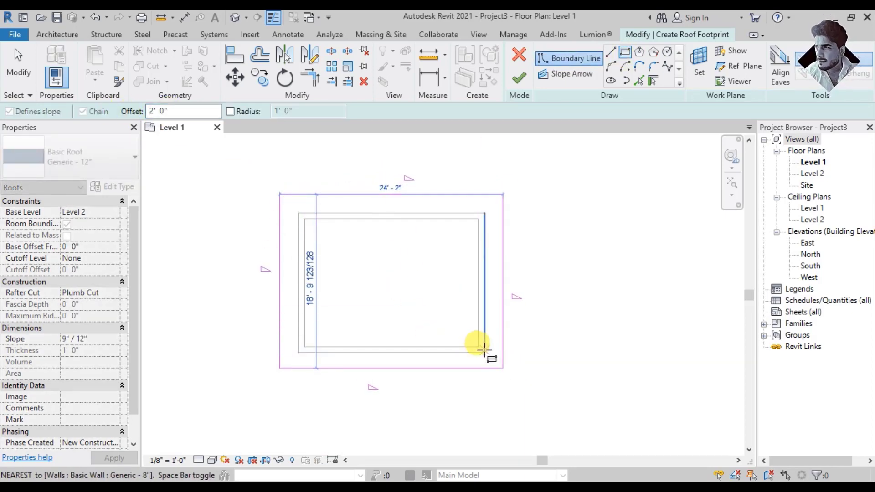
pyautogui.hotkey('ctrl', 'z')
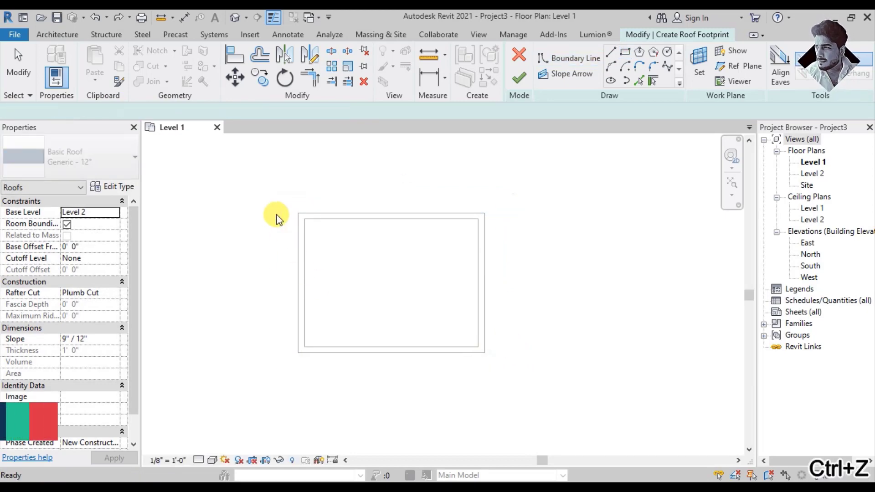
pyautogui.click(298, 212)
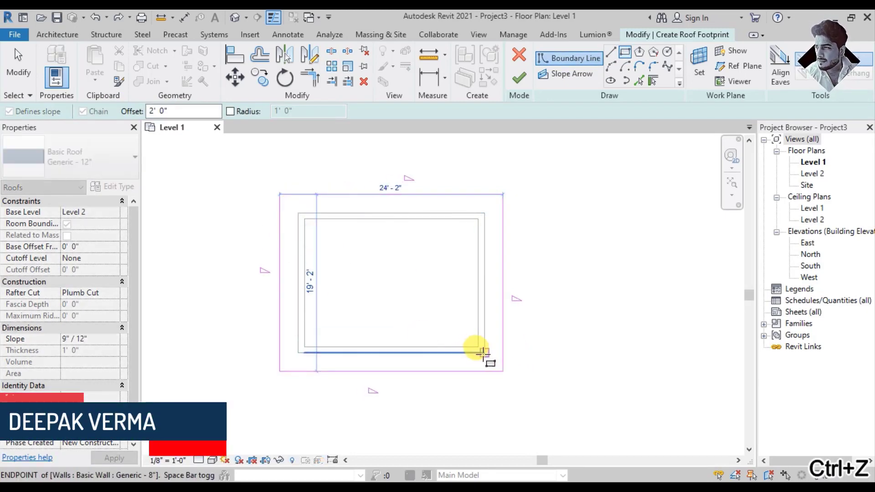
pyautogui.click(478, 352)
pyautogui.click(519, 78)
# Open the default 3D view and set its visual style to Shaded, facing a corner of the roof.
pyautogui.click(256, 18)
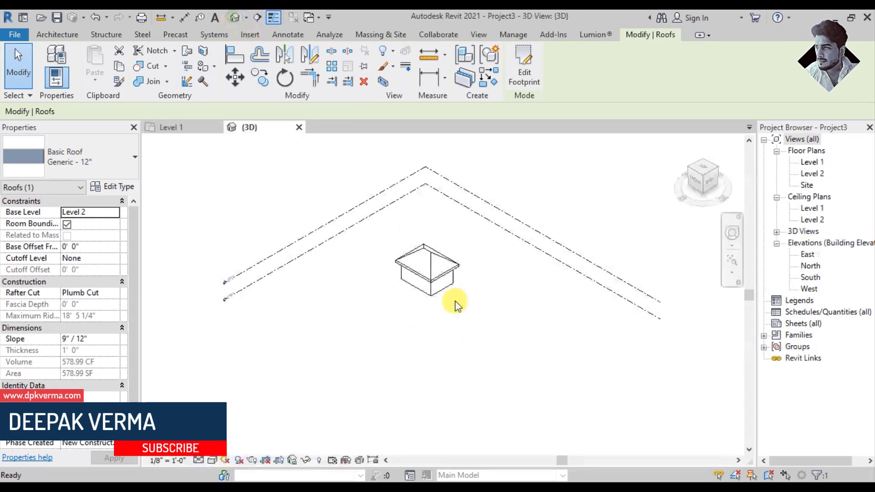
pyautogui.click(453, 303)
pyautogui.scroll(5, 453, 274)
pyautogui.click(213, 461)
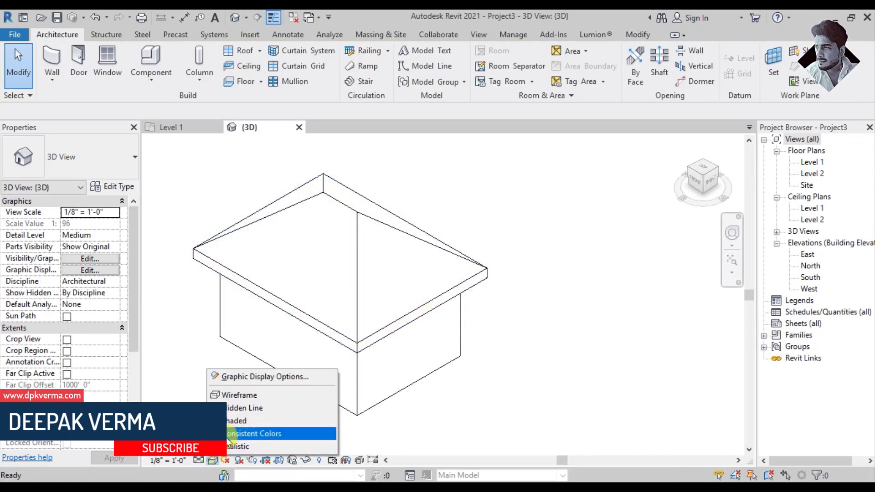
pyautogui.click(240, 424)
pyautogui.moveTo(394, 333)
pyautogui.keyDown('shift'); pyautogui.mouseDown(button='middle')
pyautogui.moveTo(412, 348)
pyautogui.moveTo(383, 306)
pyautogui.moveTo(402, 371)
pyautogui.moveTo(359, 284)
pyautogui.mouseUp(button='middle'); pyautogui.keyUp('shift')
pyautogui.scroll(2, 402, 371)
pyautogui.scroll(-2, 400, 376)
pyautogui.scroll(2, 346, 286)
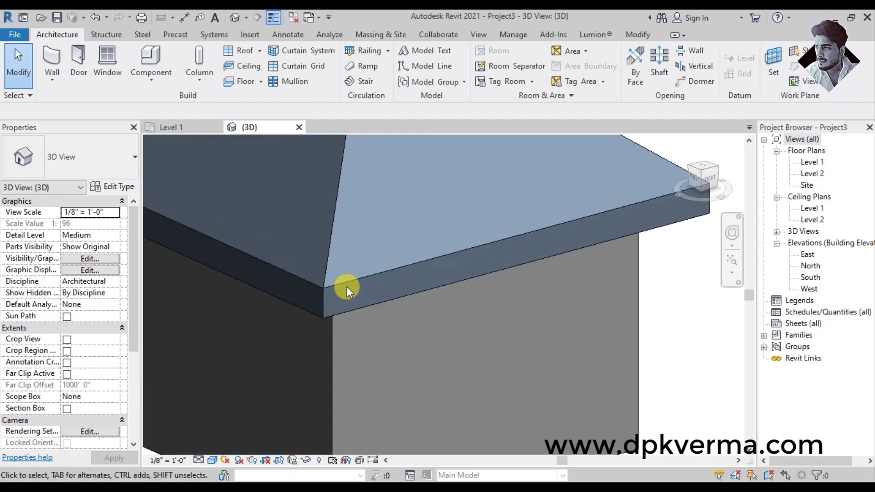
# Change the roof's type to Generic - 9".
pyautogui.click(347, 286)
pyautogui.click(81, 150)
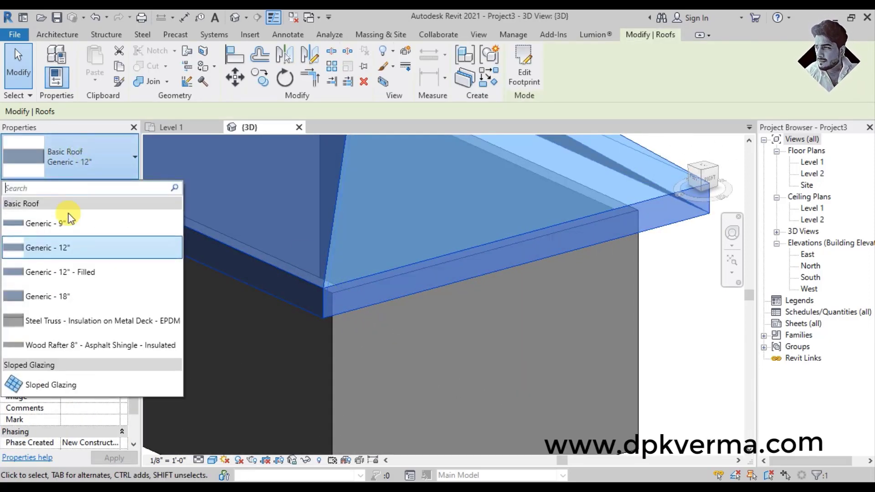
pyautogui.click(70, 223)
pyautogui.press('Escape')
pyautogui.scroll(-2, 393, 306)
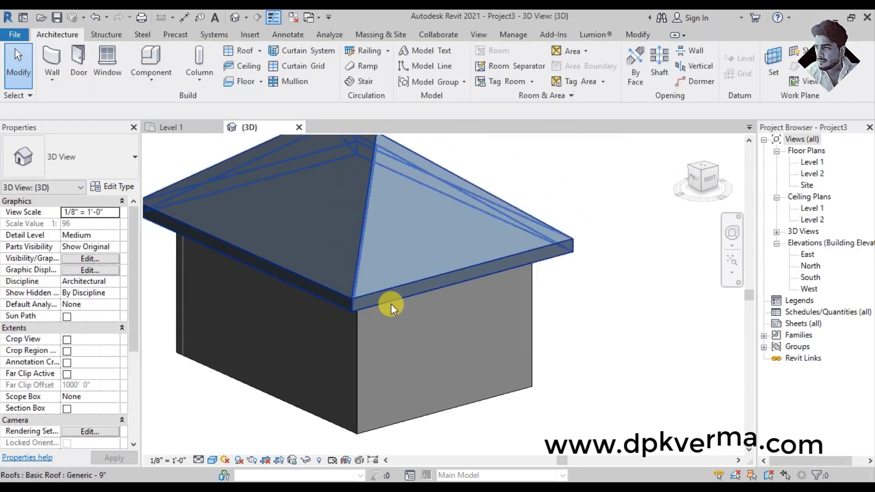
# Place a Gutter - Bevel 5" x 5" along the upper eave edge on the roof's east side.
pyautogui.scroll(2, 387, 305)
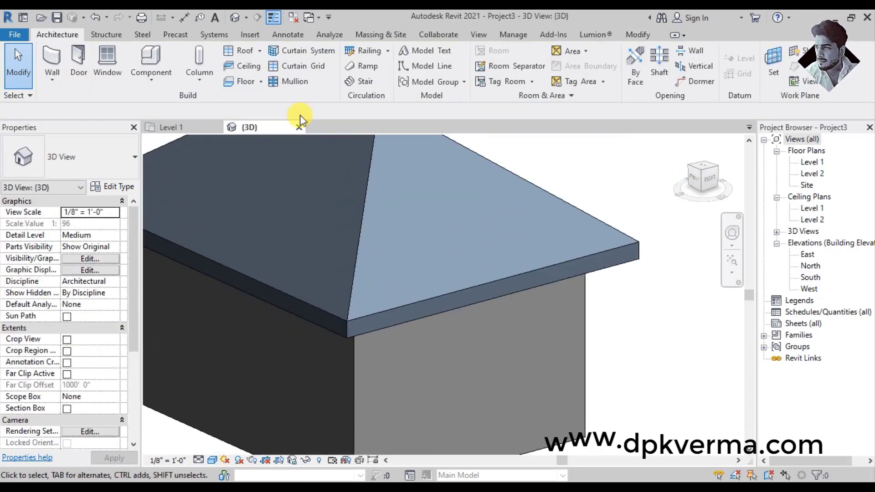
pyautogui.click(259, 51)
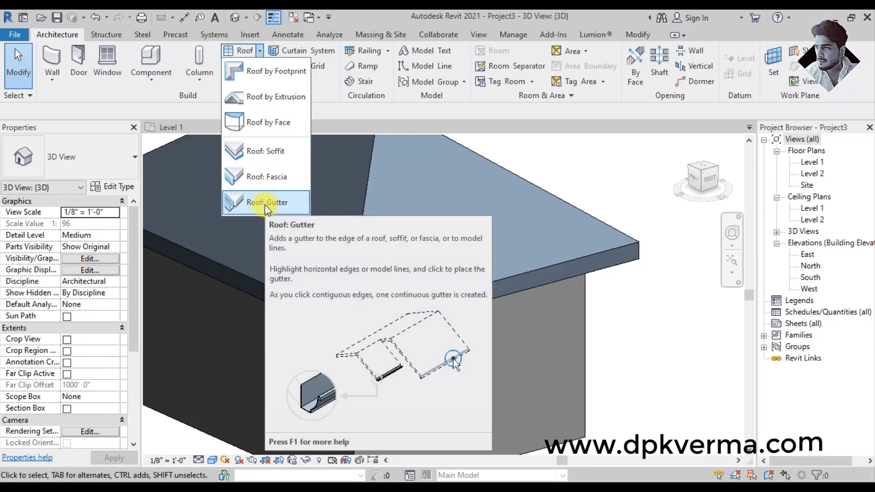
pyautogui.click(264, 204)
pyautogui.scroll(3, 363, 345)
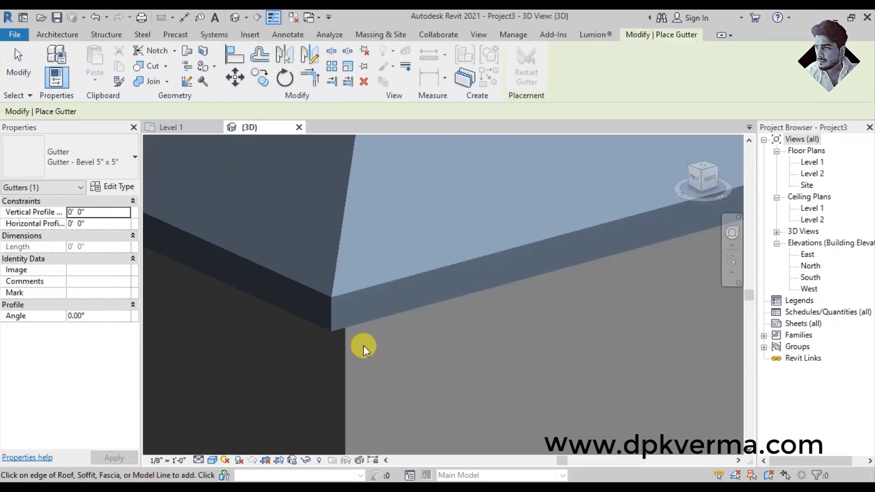
pyautogui.click(368, 288)
pyautogui.keyDown('shift'); pyautogui.moveTo(374, 315); pyautogui.dragTo(367, 360, button='middle'); pyautogui.keyUp('shift')
pyautogui.press('Escape')
pyautogui.press('Escape')
# Set the gutter's vertical profile offset to -0' 2".
pyautogui.scroll(4, 321, 330)
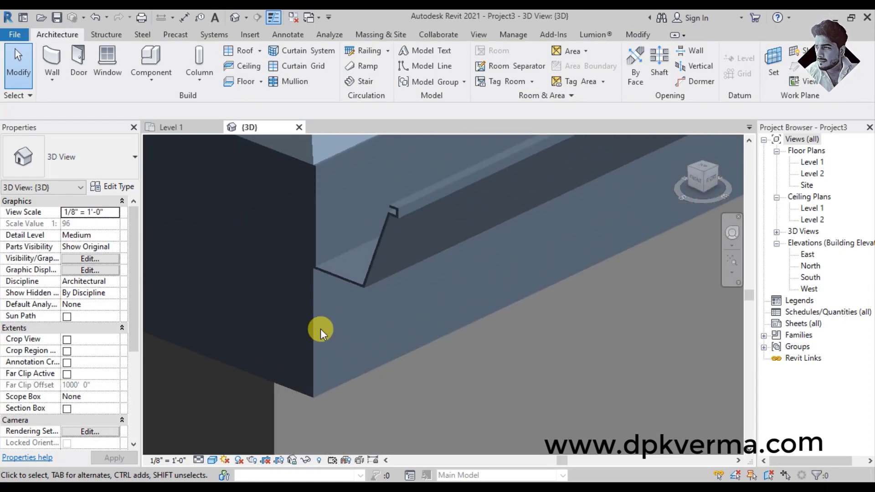
pyautogui.scroll(-2, 321, 330)
pyautogui.moveTo(341, 289); pyautogui.dragTo(348, 351, button='middle')
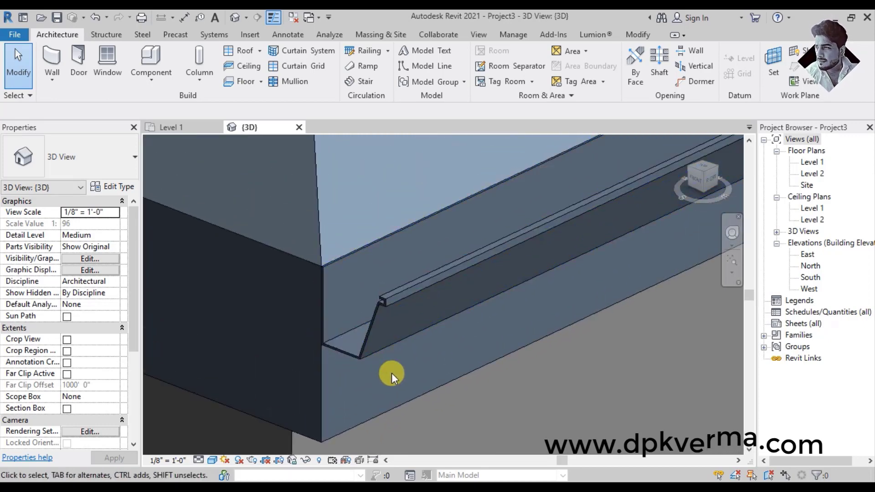
pyautogui.scroll(-3, 392, 373)
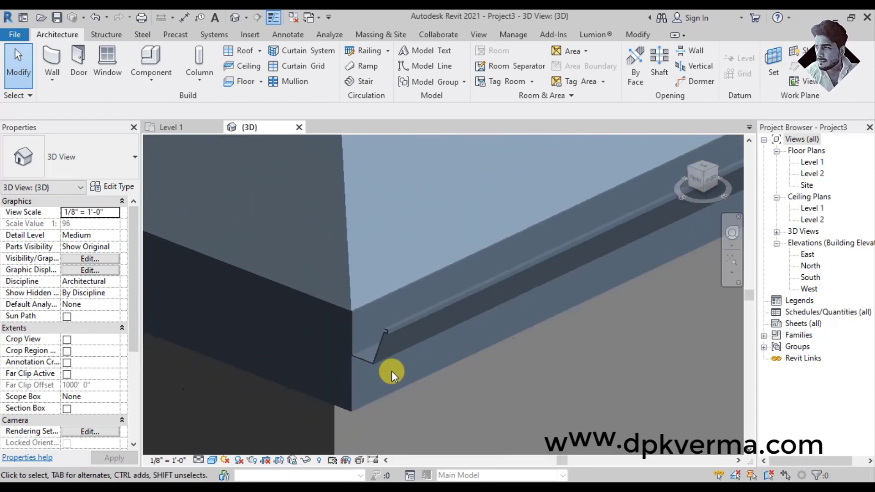
pyautogui.scroll(3, 411, 362)
pyautogui.click(392, 286)
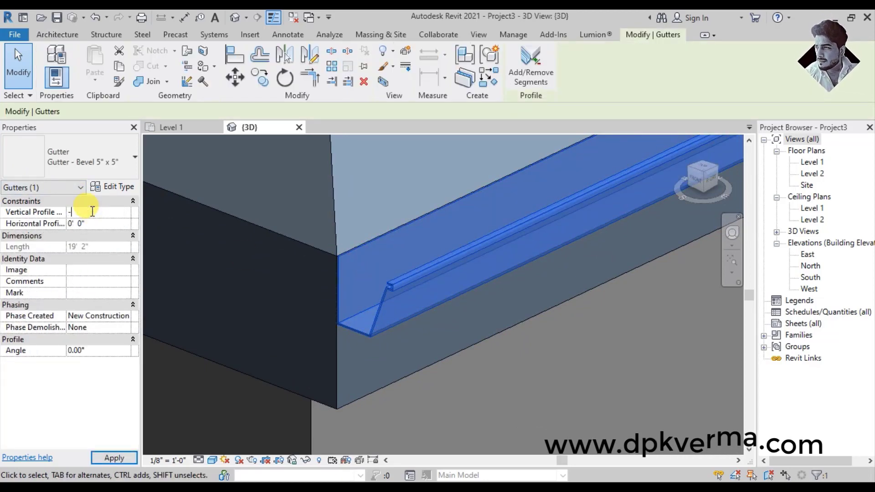
pyautogui.press('Return')
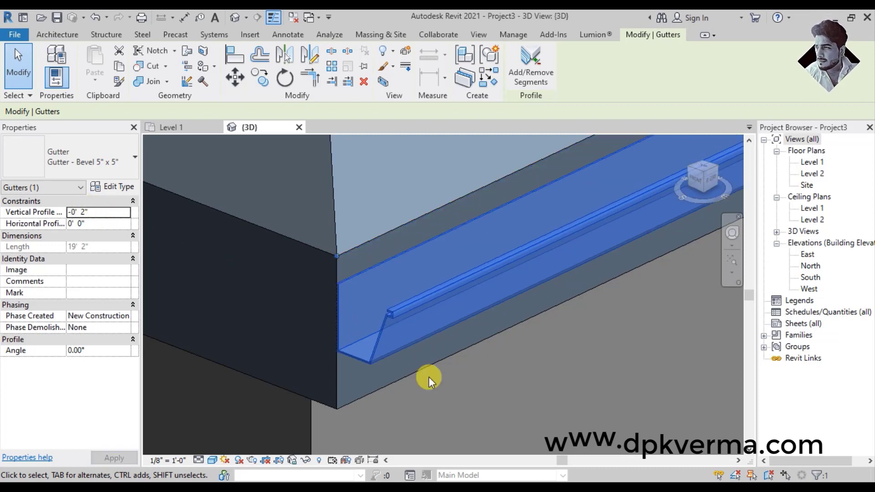
pyautogui.click(429, 377)
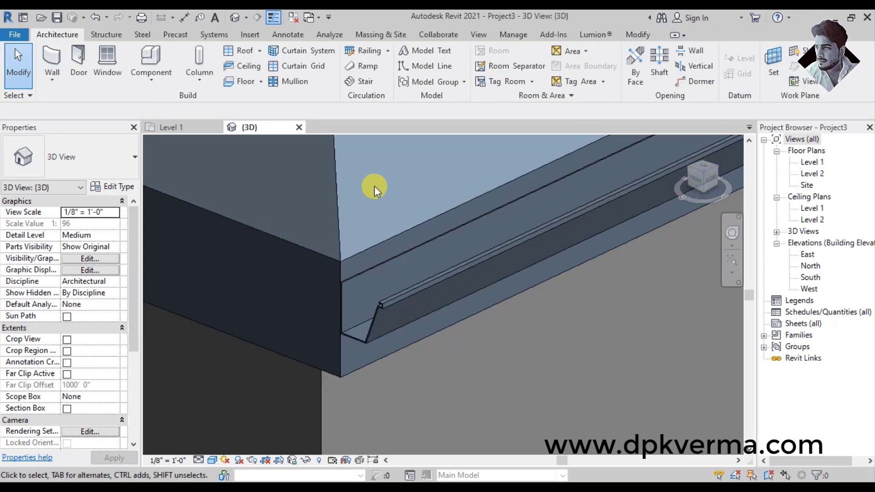
# Start an in-place model in the Roofs family category for the open end of the gutter.
pyautogui.scroll(-2, 379, 191)
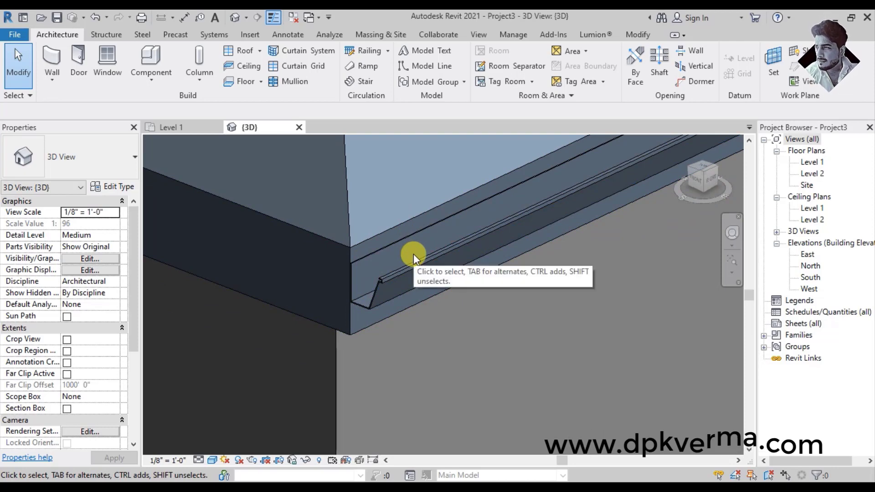
pyautogui.scroll(-2, 411, 269)
pyautogui.moveTo(417, 274); pyautogui.dragTo(293, 283, button='middle')
pyautogui.scroll(5, 293, 283)
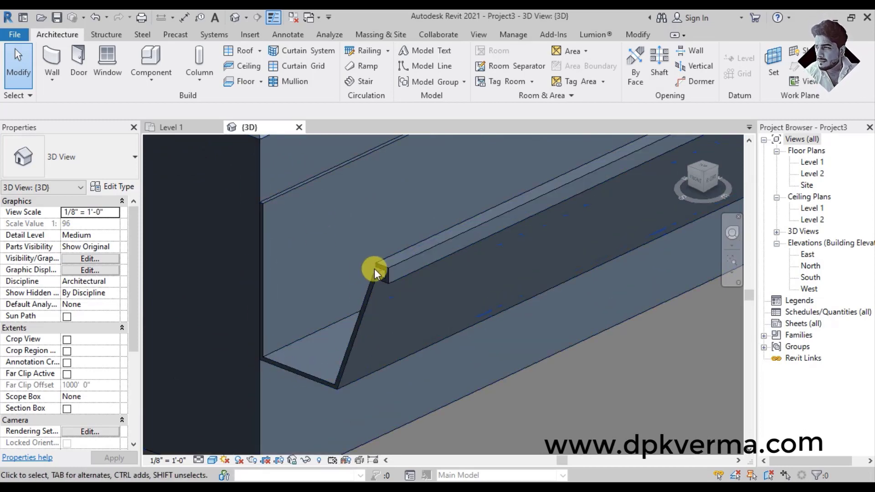
pyautogui.scroll(-3, 317, 282)
pyautogui.scroll(2, 314, 285)
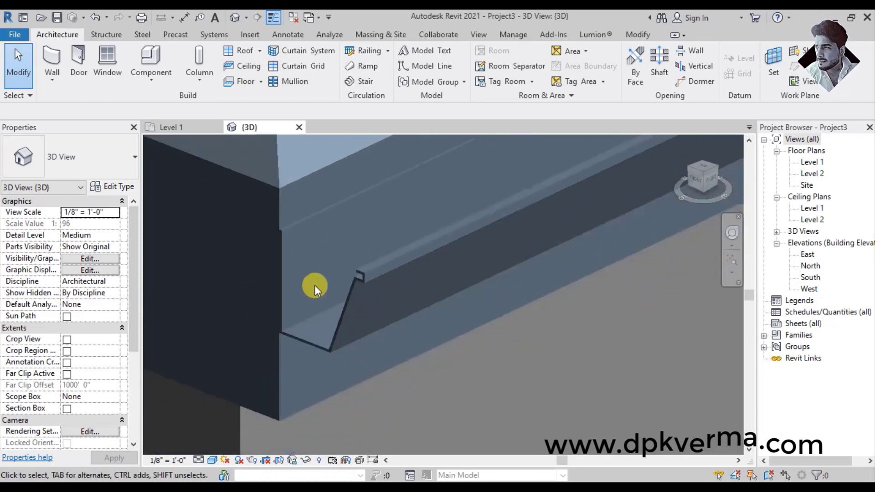
pyautogui.click(161, 80)
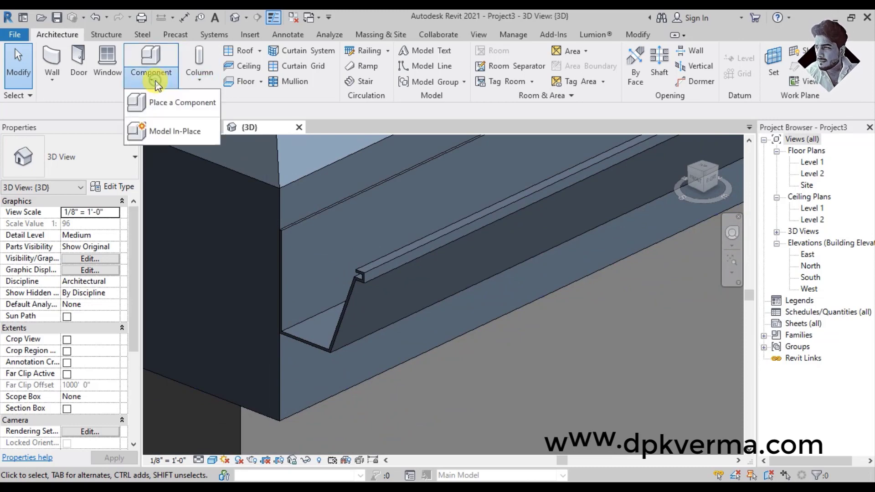
pyautogui.click(151, 129)
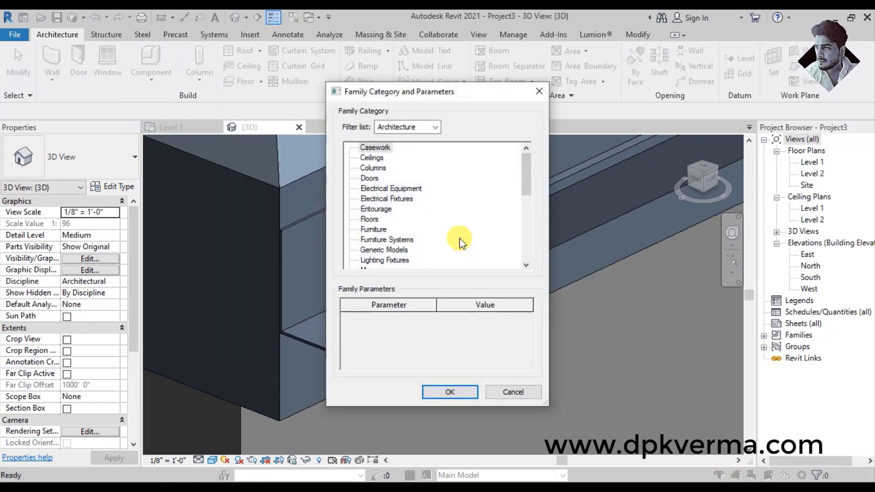
pyautogui.scroll(-4, 408, 210)
pyautogui.click(370, 221)
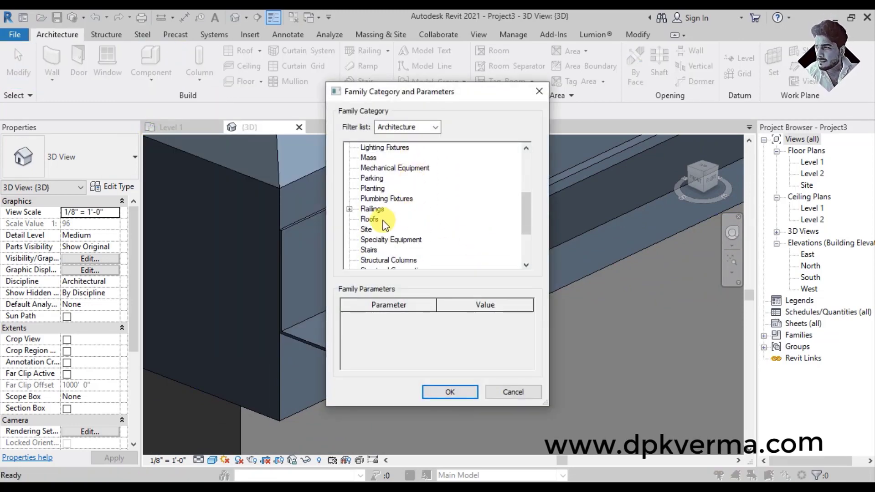
pyautogui.click(444, 392)
pyautogui.click(436, 275)
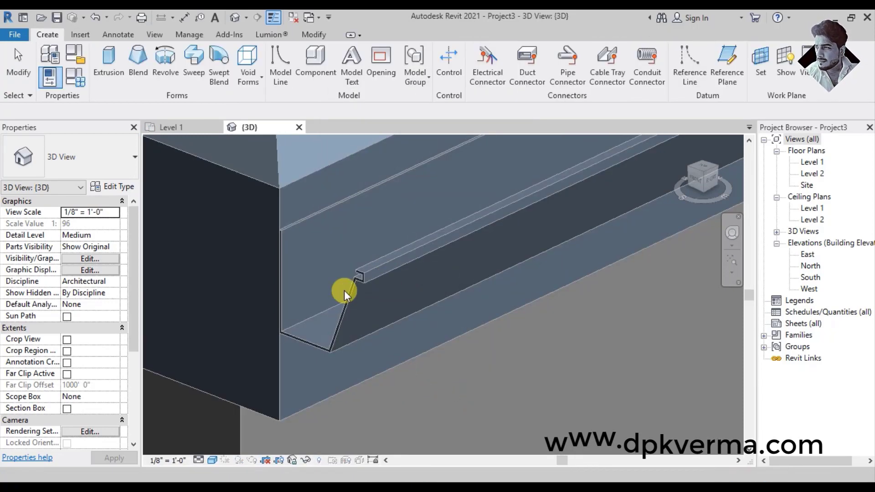
# Start an in-place extrusion and set its work plane to the open end face of the gutter.
pyautogui.scroll(3, 282, 290)
pyautogui.click(109, 69)
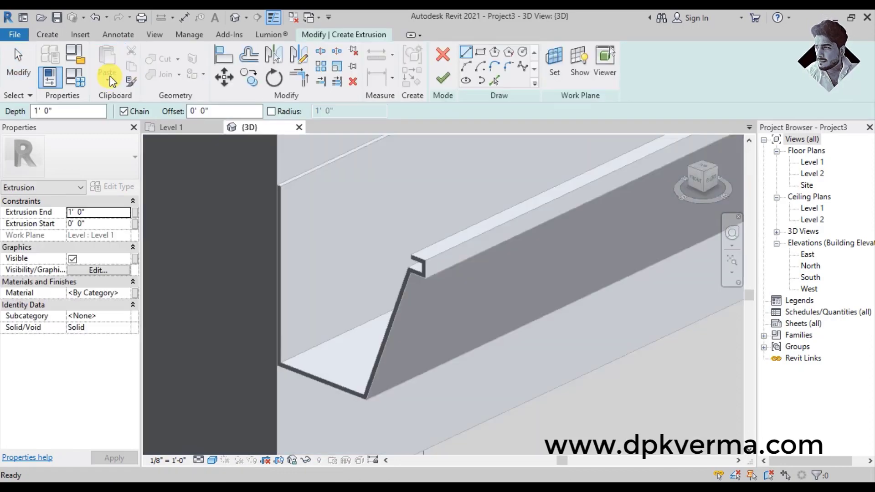
pyautogui.click(554, 64)
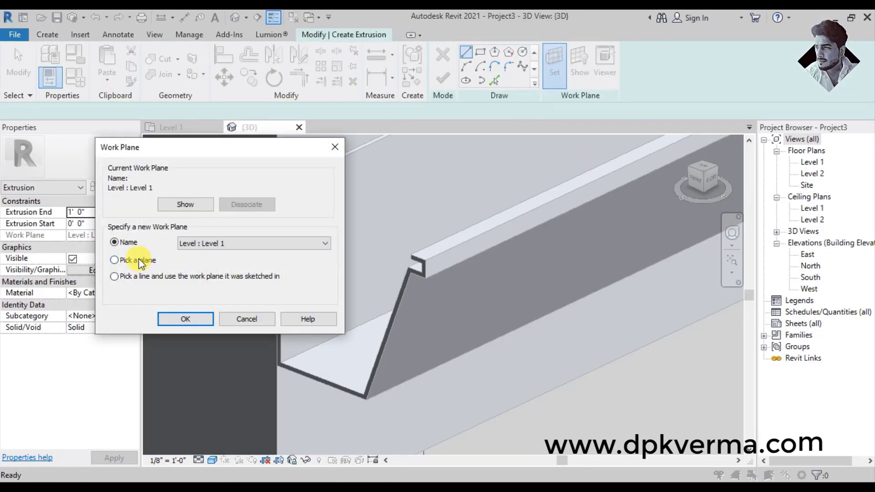
pyautogui.click(176, 318)
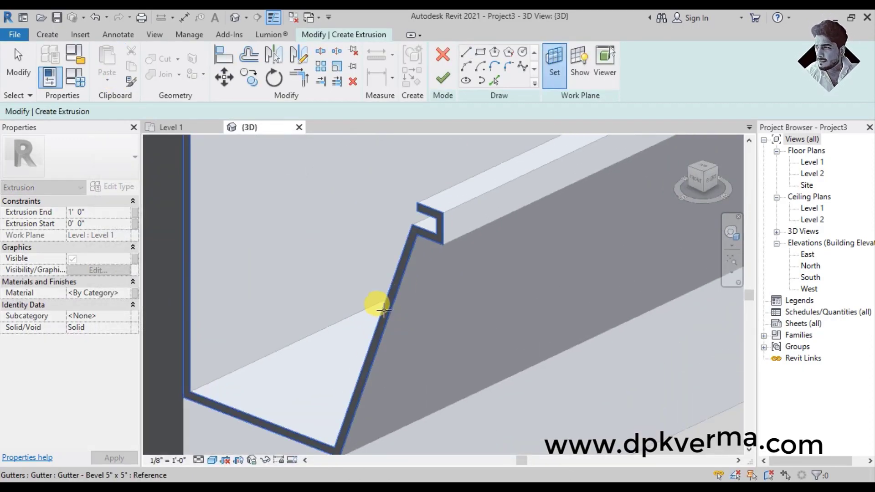
pyautogui.click(385, 312)
pyautogui.scroll(-3, 377, 319)
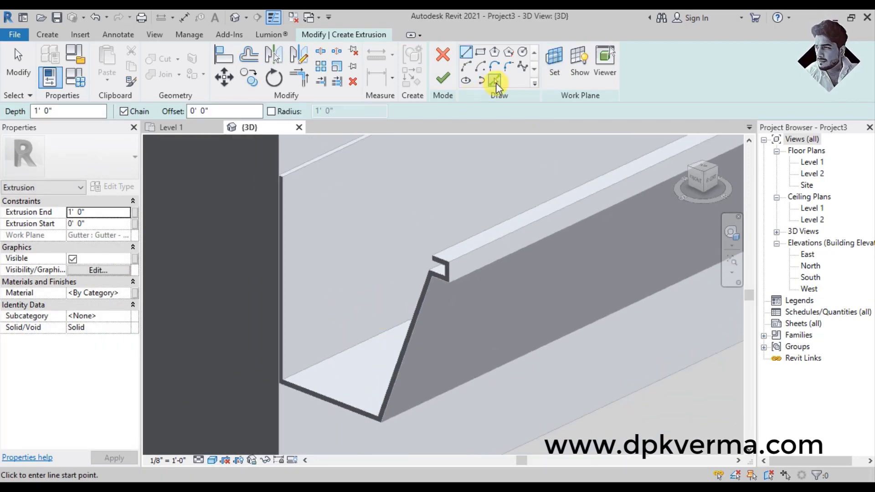
# Trace the gutter end's back, bottom, sloped front and lip inner edges as extrusion sketch lines by picking them.
pyautogui.click(495, 81)
pyautogui.click(284, 251)
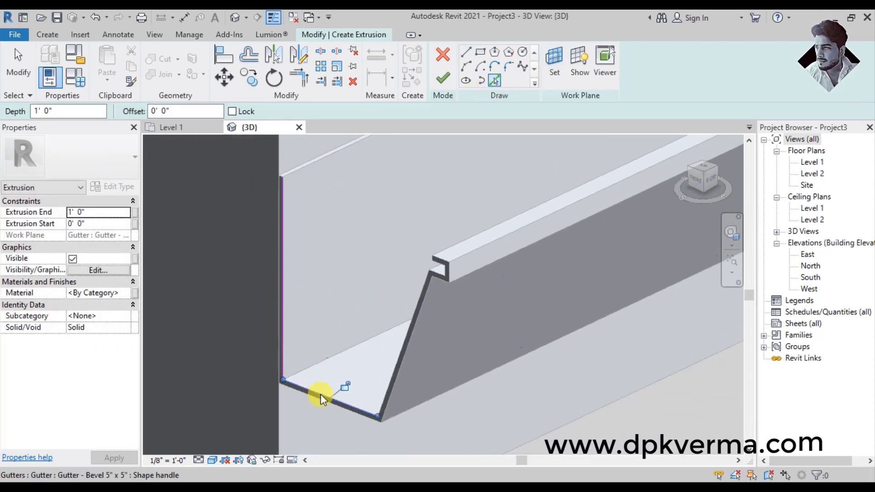
pyautogui.click(396, 371)
pyautogui.scroll(6, 437, 274)
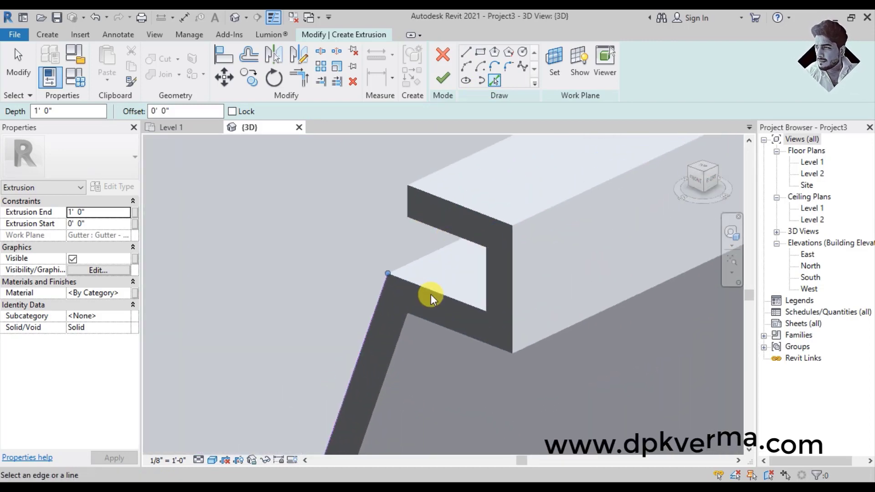
pyautogui.click(431, 294)
pyautogui.click(459, 235)
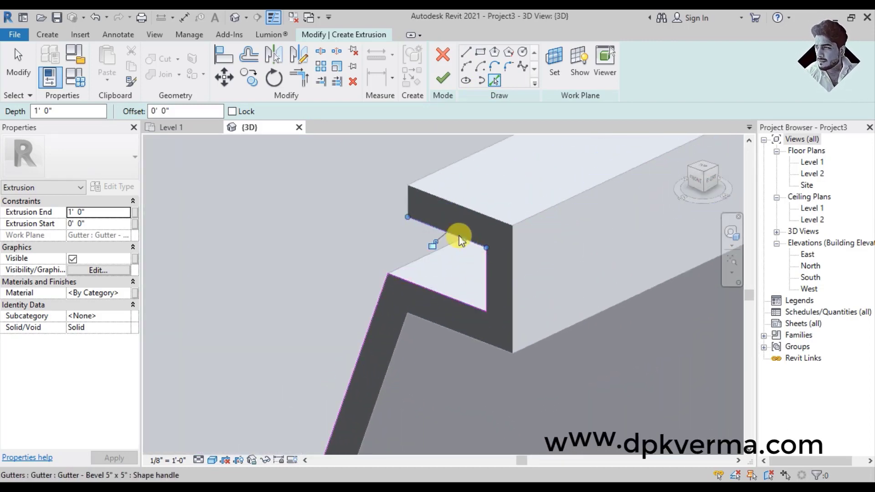
pyautogui.scroll(-5, 409, 203)
pyautogui.moveTo(324, 232); pyautogui.dragTo(453, 339, button='middle')
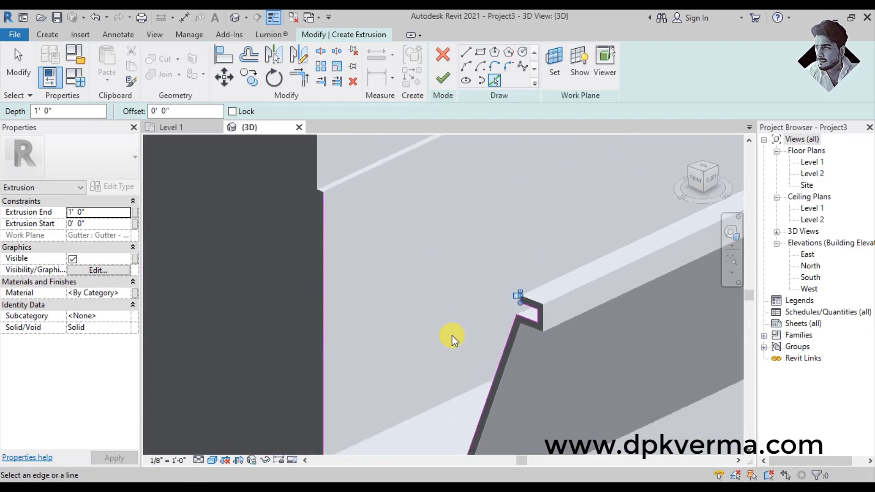
# Close the profile with a straight line from the gutter's upper back corner to its front lip, and finish the extrusion sketch.
pyautogui.click(466, 52)
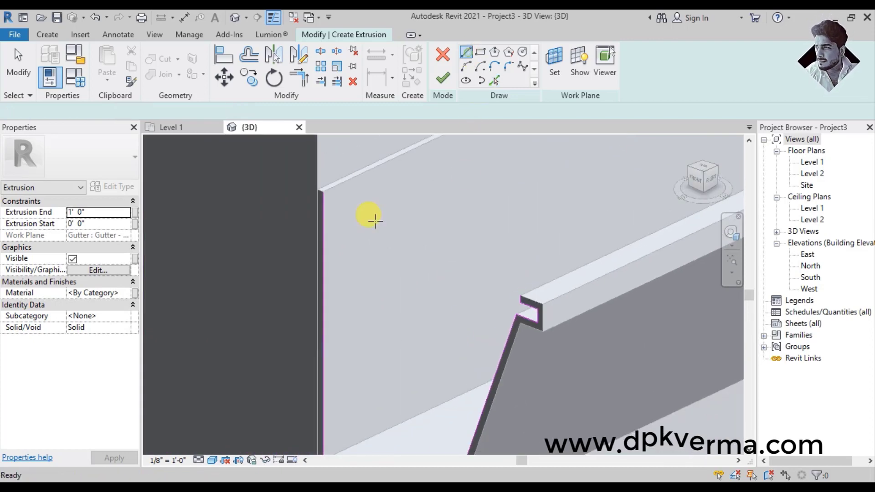
pyautogui.click(323, 191)
pyautogui.click(521, 296)
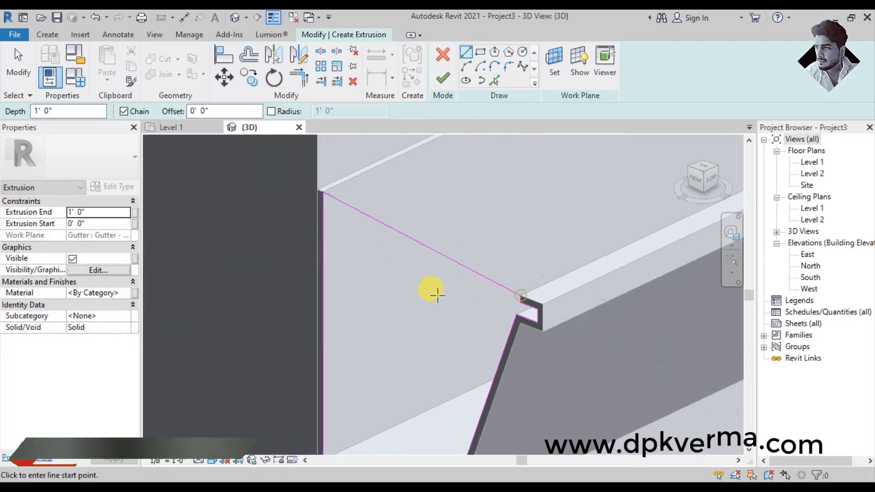
pyautogui.press('Escape')
pyautogui.scroll(-3, 441, 346)
pyautogui.scroll(2, 442, 351)
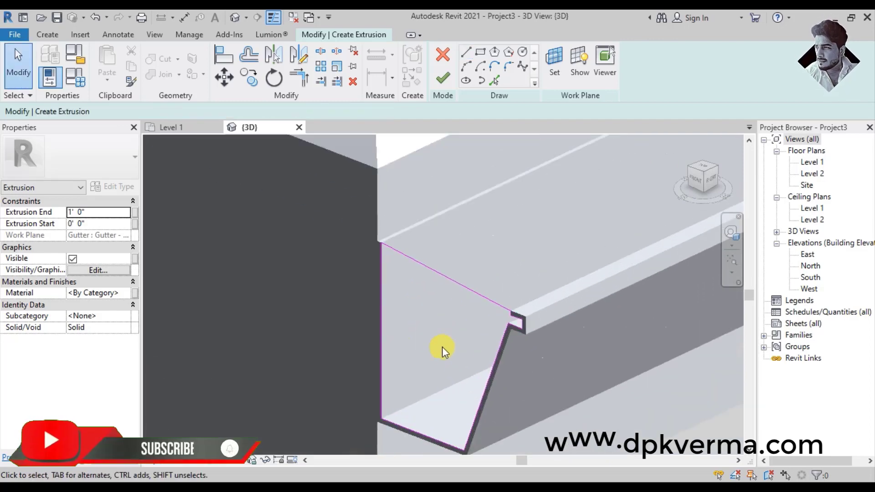
pyautogui.moveTo(447, 353); pyautogui.dragTo(420, 307, button='middle')
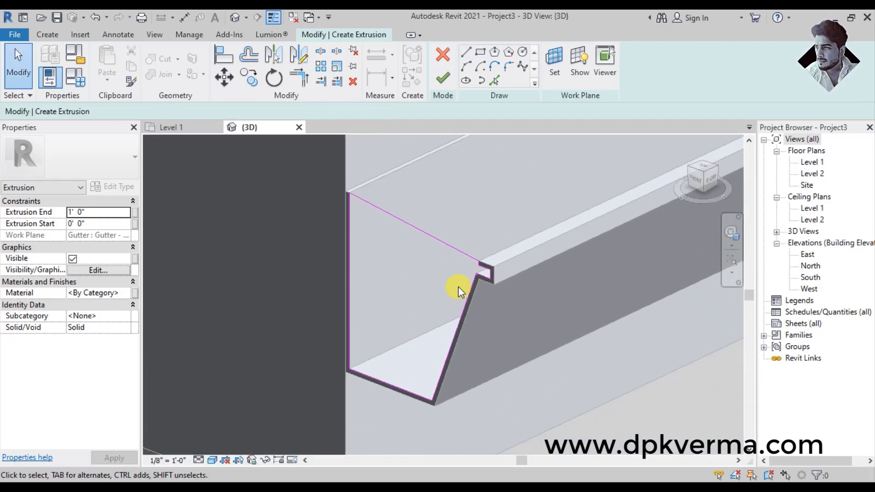
pyautogui.click(444, 79)
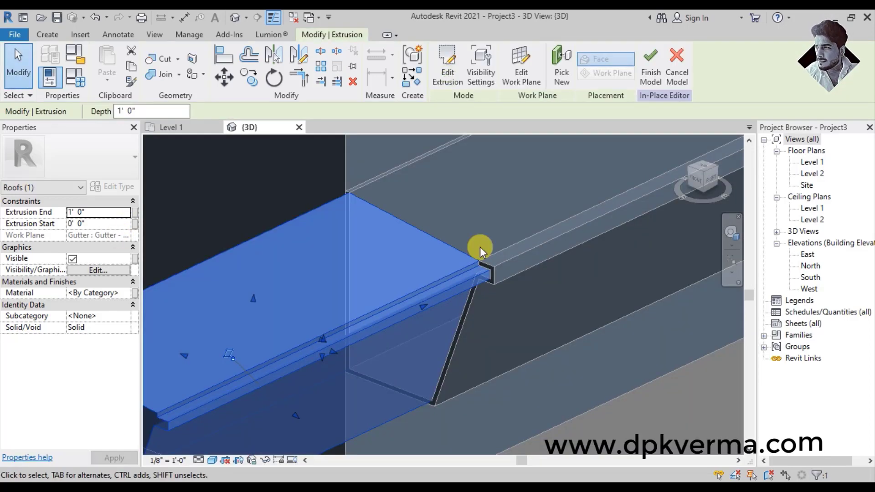
# Set the end cap's extrusion end to -0' 0 101/256" and inspect the capped gutter end.
pyautogui.click(94, 213)
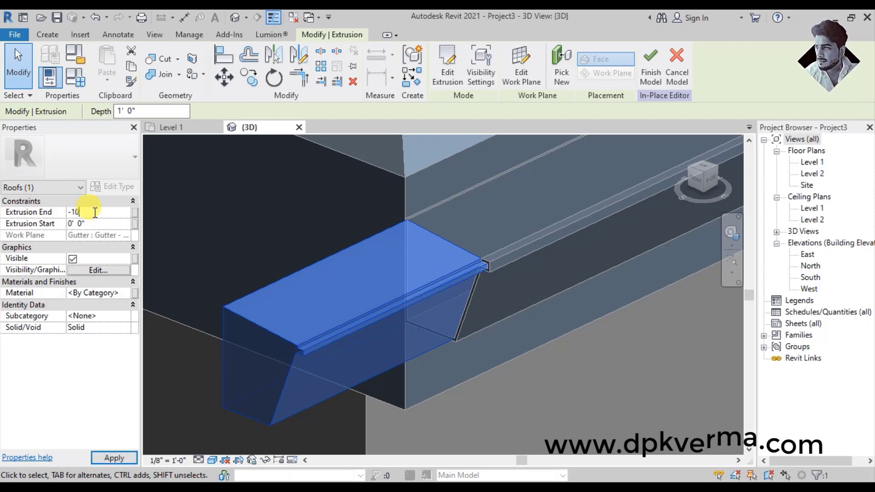
pyautogui.press('Return')
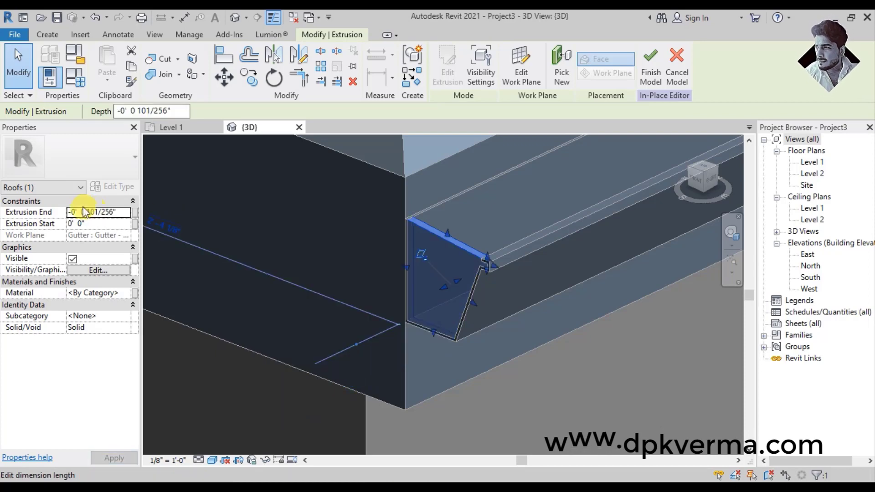
pyautogui.click(564, 374)
pyautogui.scroll(4, 497, 242)
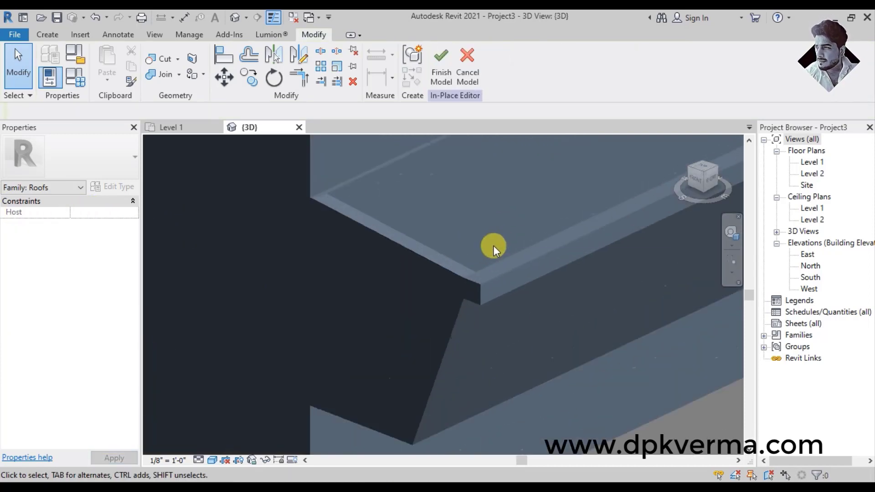
pyautogui.scroll(-7, 415, 283)
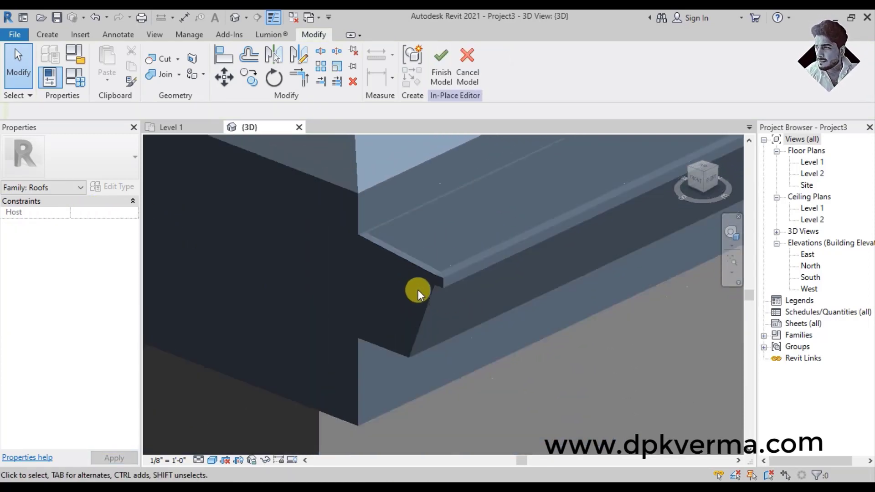
pyautogui.scroll(-2, 450, 279)
pyautogui.moveTo(532, 263); pyautogui.dragTo(287, 383, button='middle')
pyautogui.scroll(-2, 620, 213)
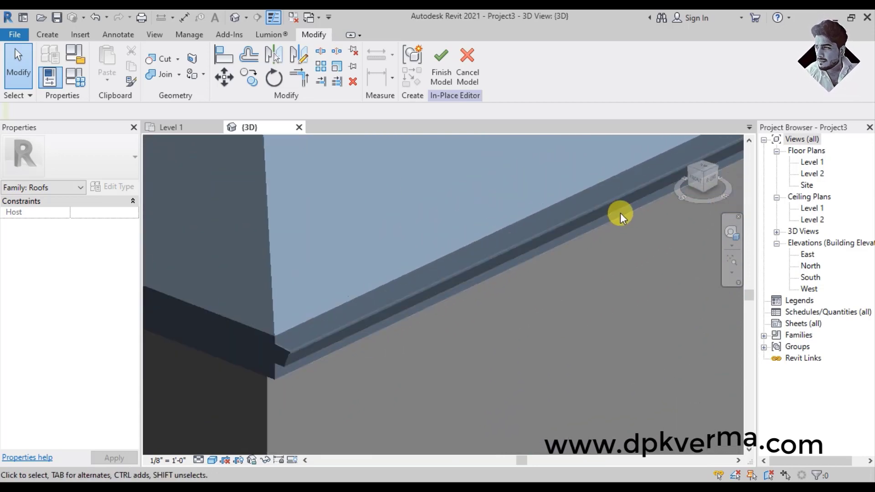
pyautogui.scroll(3, 388, 315)
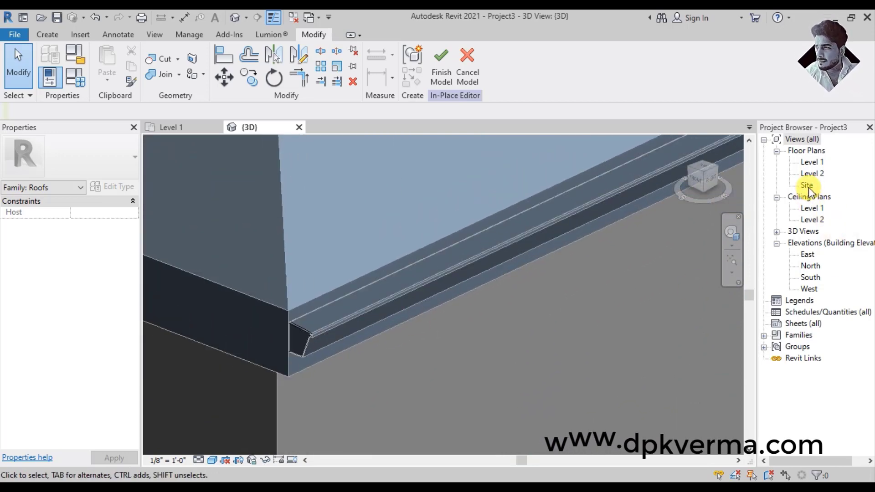
# Mirror a copy of the end cap to the gutter's other end in the Site plan, drawing a horizontal axis through the gutter's midpoint.
pyautogui.click(299, 327)
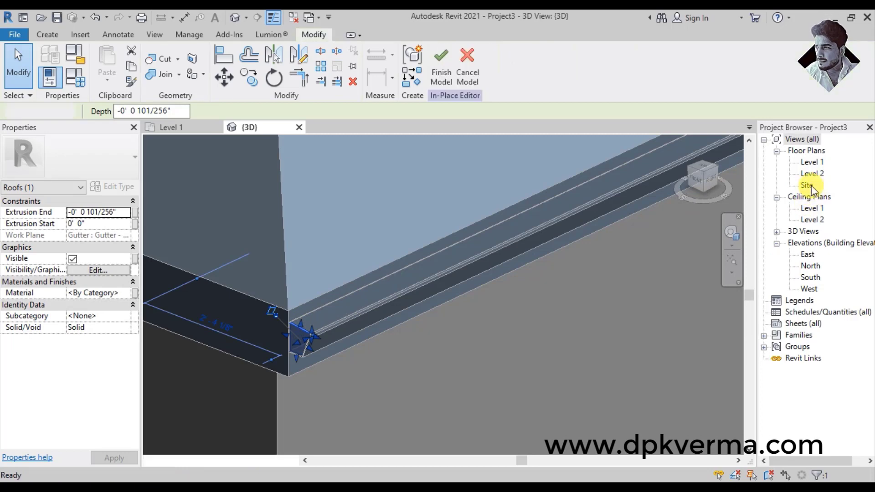
pyautogui.doubleClick(812, 185)
pyautogui.scroll(3, 439, 274)
pyautogui.scroll(3, 420, 323)
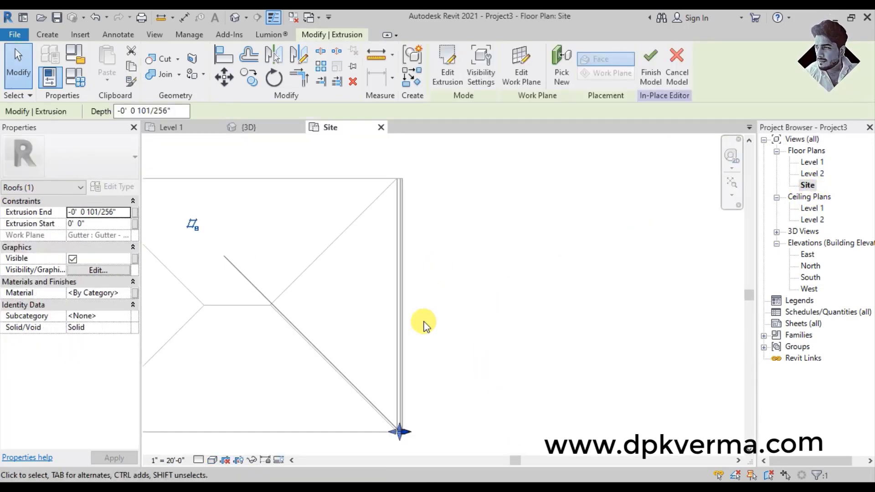
pyautogui.scroll(2, 373, 170)
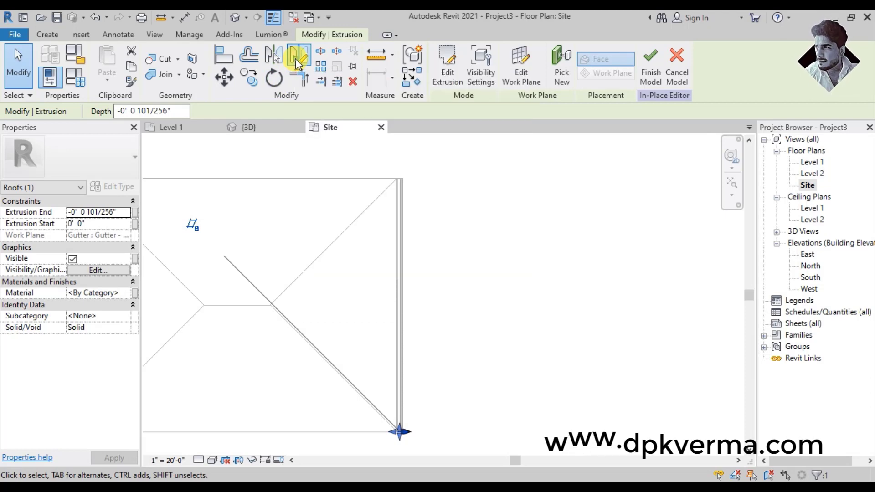
pyautogui.click(296, 57)
pyautogui.click(397, 306)
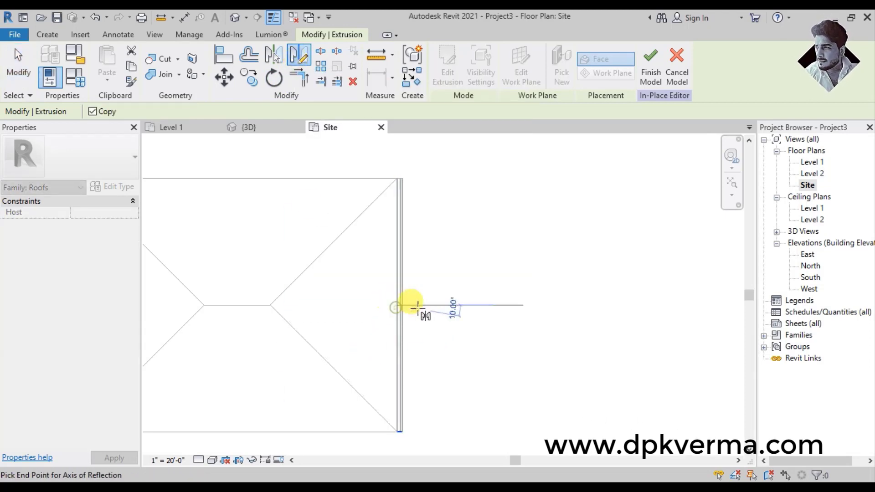
pyautogui.click(425, 305)
pyautogui.press('Escape')
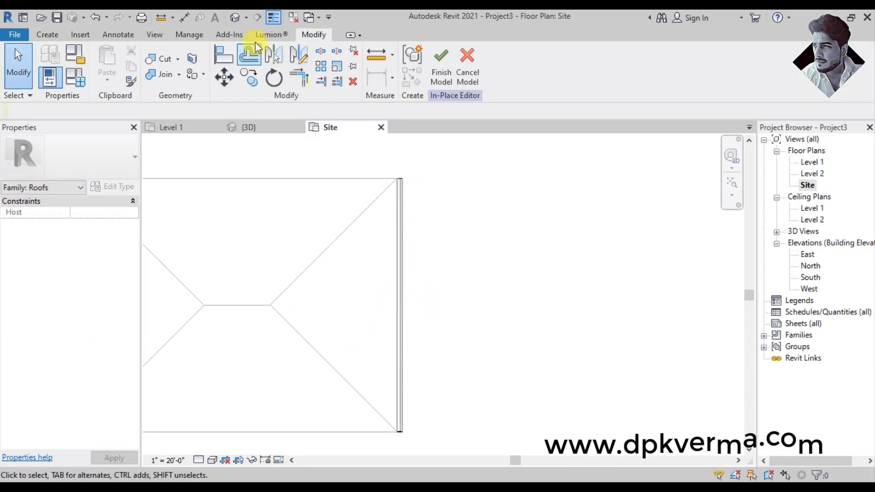
# Check the mirrored end cap at the gutter's far end in the 3D view, and finish the in-place model.
pyautogui.click(235, 19)
pyautogui.scroll(-5, 502, 271)
pyautogui.moveTo(625, 213); pyautogui.dragTo(387, 343, button='middle')
pyautogui.scroll(6, 507, 276)
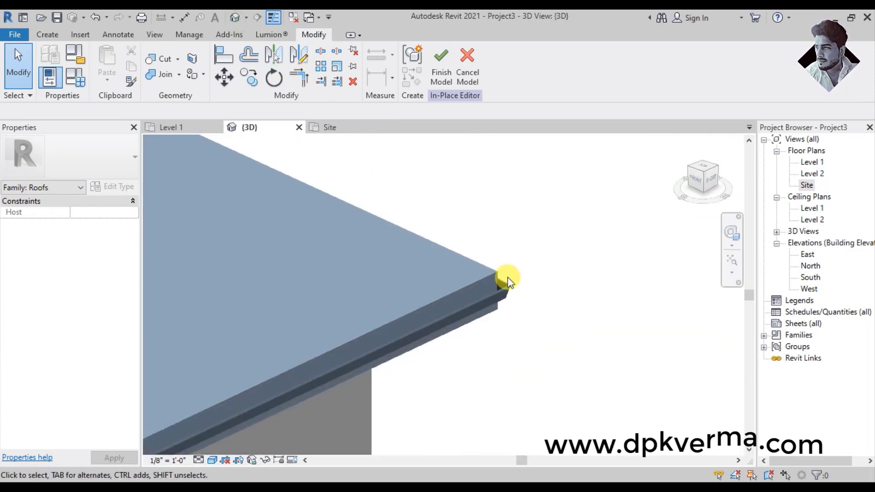
pyautogui.scroll(2, 531, 258)
pyautogui.scroll(-4, 539, 264)
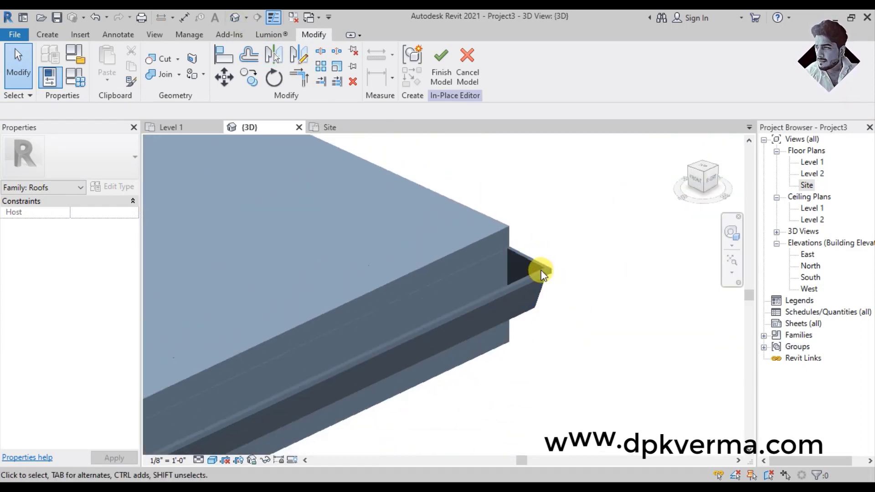
pyautogui.keyDown('shift'); pyautogui.moveTo(402, 348); pyautogui.dragTo(397, 319, button='middle'); pyautogui.keyUp('shift')
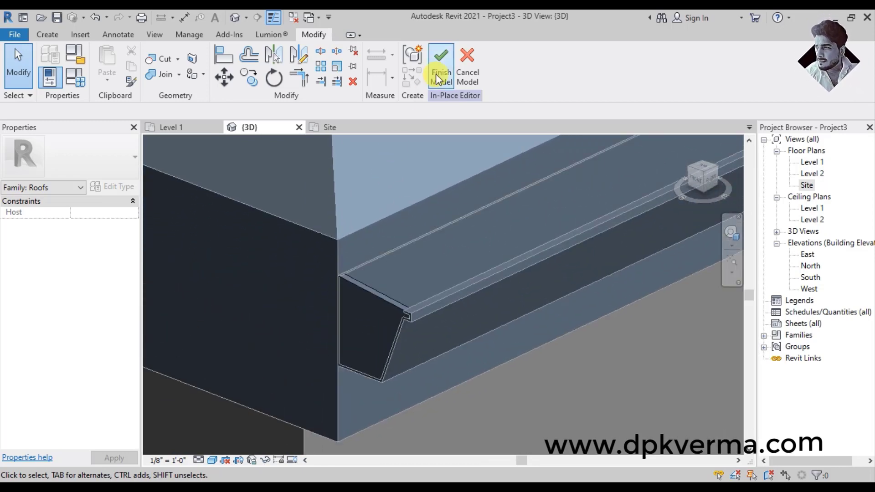
pyautogui.click(444, 61)
pyautogui.click(425, 222)
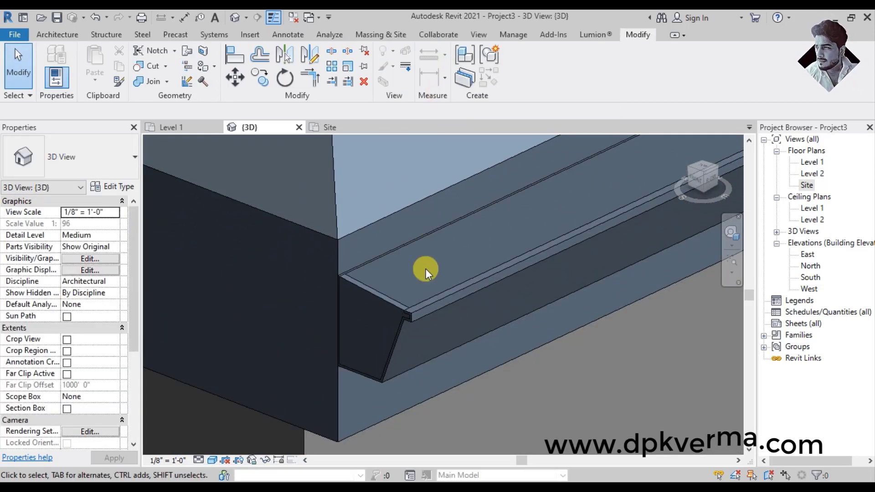
# Join the geometry of the near end cap with the gutter.
pyautogui.scroll(2, 403, 314)
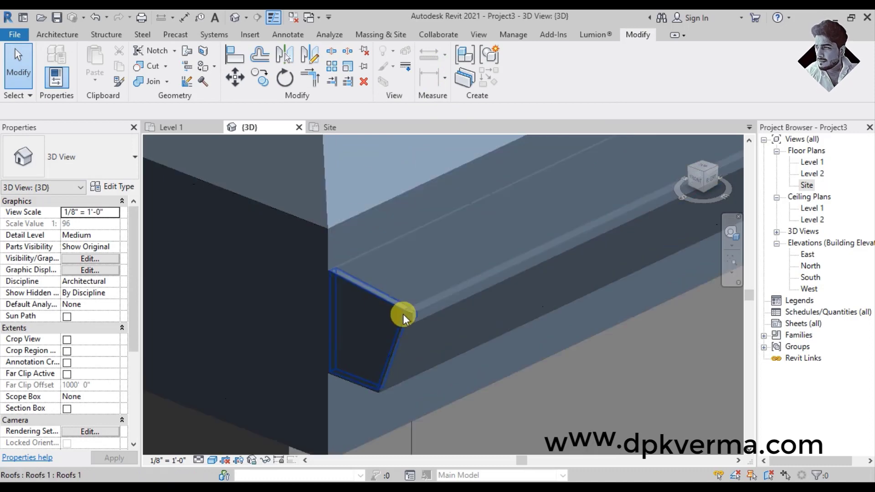
pyautogui.moveTo(403, 313); pyautogui.dragTo(390, 301, button='middle')
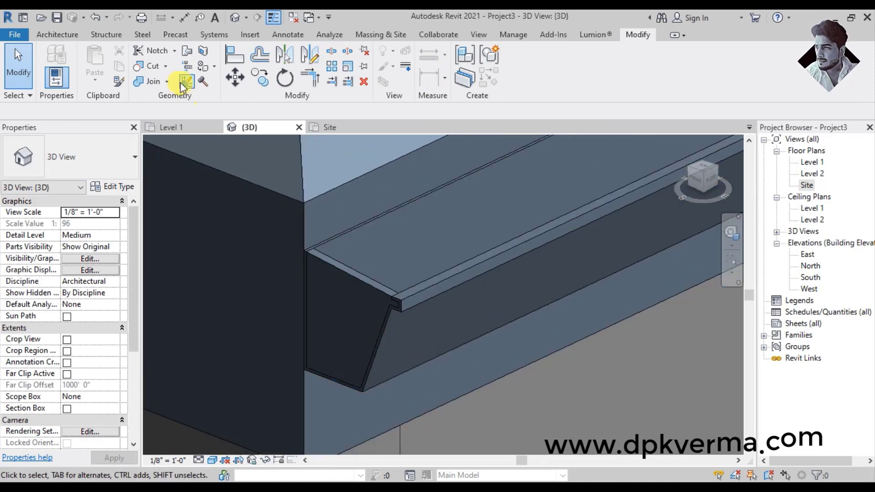
pyautogui.click(147, 83)
pyautogui.scroll(1, 330, 302)
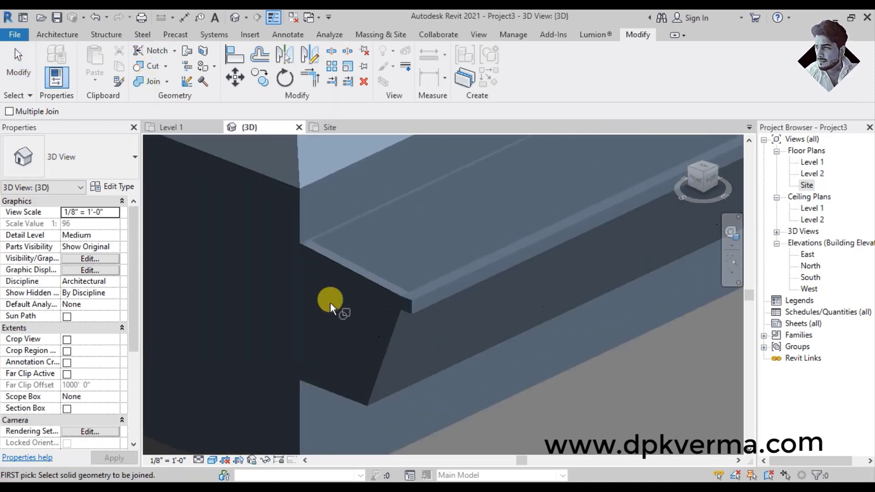
pyautogui.scroll(1, 330, 302)
pyautogui.click(384, 277)
pyautogui.click(477, 283)
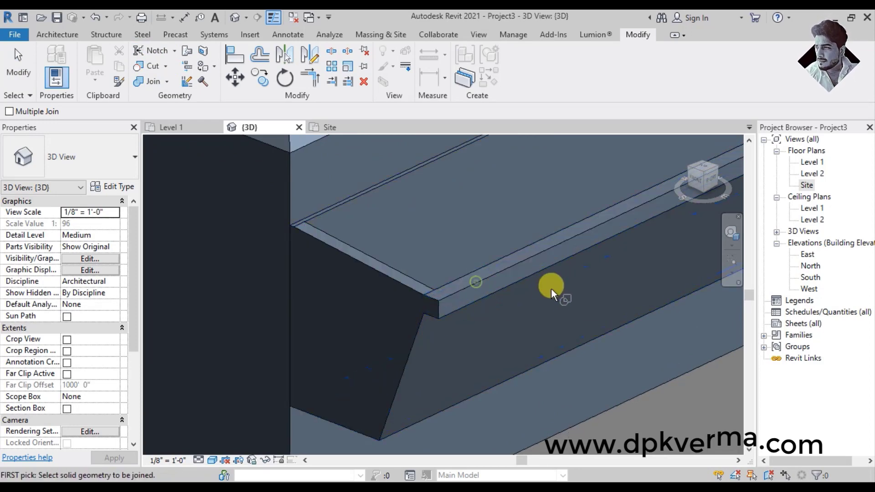
pyautogui.press('Escape')
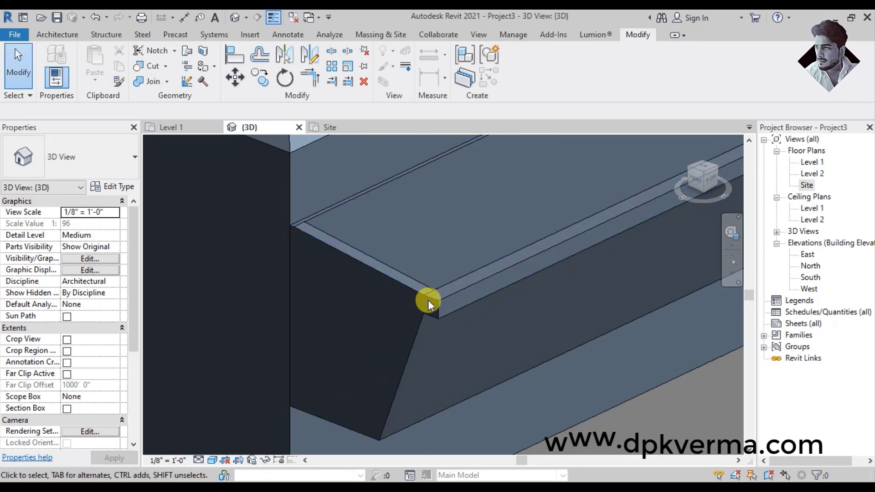
# Open the North elevation of the building.
pyautogui.keyDown('shift'); pyautogui.moveTo(374, 326); pyautogui.dragTo(393, 286, button='middle'); pyautogui.keyUp('shift')
pyautogui.scroll(-2, 393, 286)
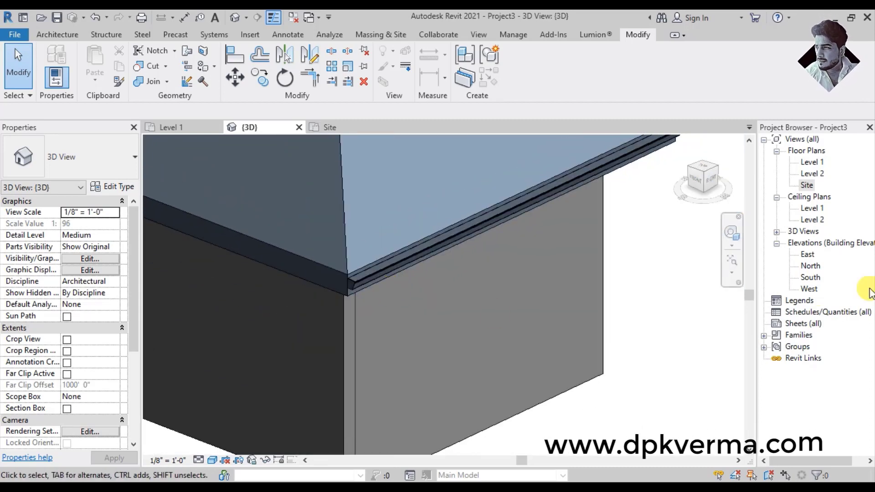
pyautogui.doubleClick(810, 266)
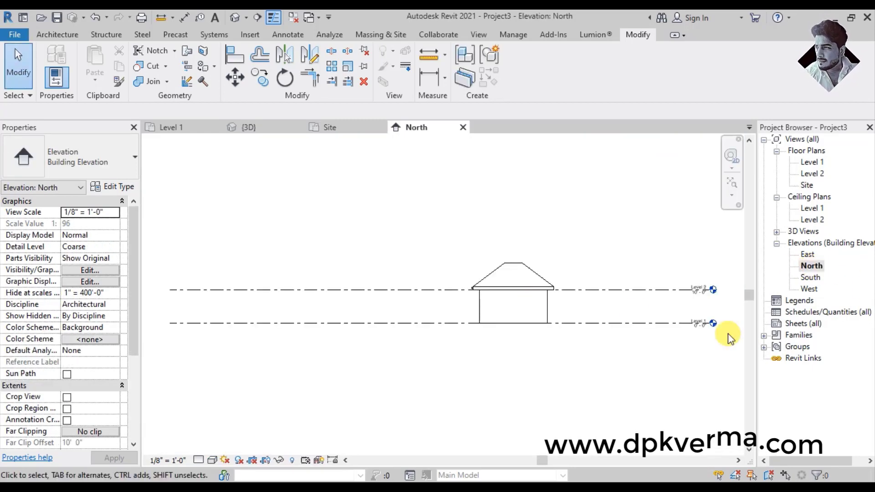
# Draw a short vertical 2" pipe straight down from the underside of the gutter at the roof's eave in the North elevation.
pyautogui.scroll(8, 449, 293)
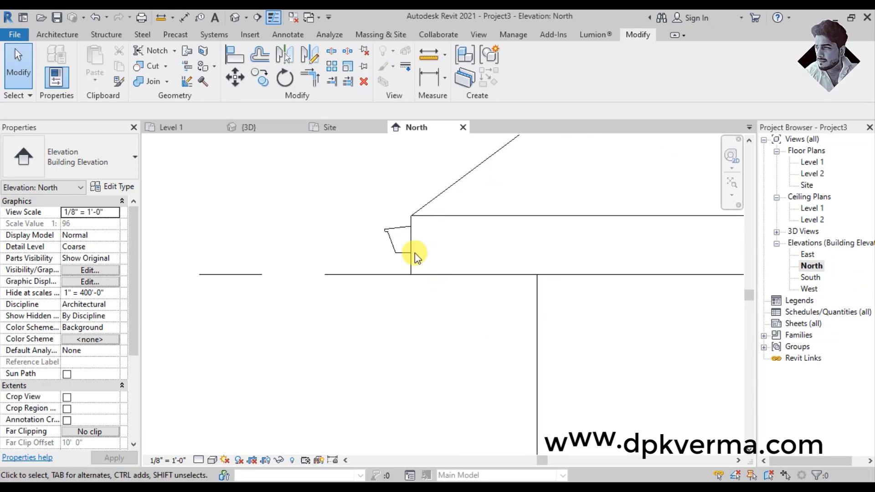
pyautogui.scroll(-4, 404, 348)
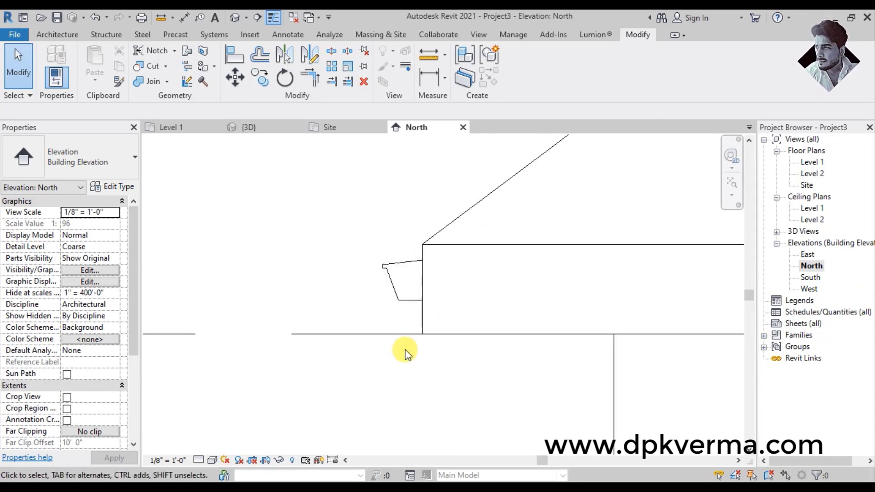
pyautogui.moveTo(406, 328); pyautogui.dragTo(373, 188, button='middle')
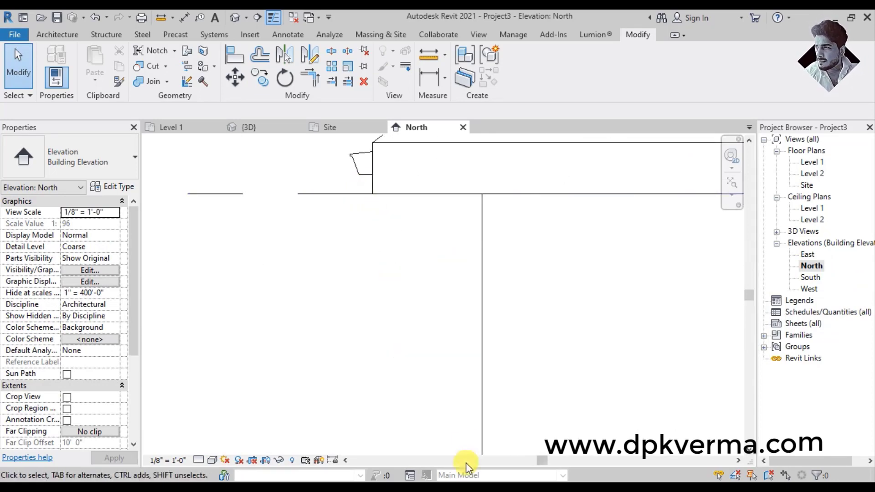
pyautogui.scroll(-3, 366, 221)
pyautogui.scroll(2, 359, 196)
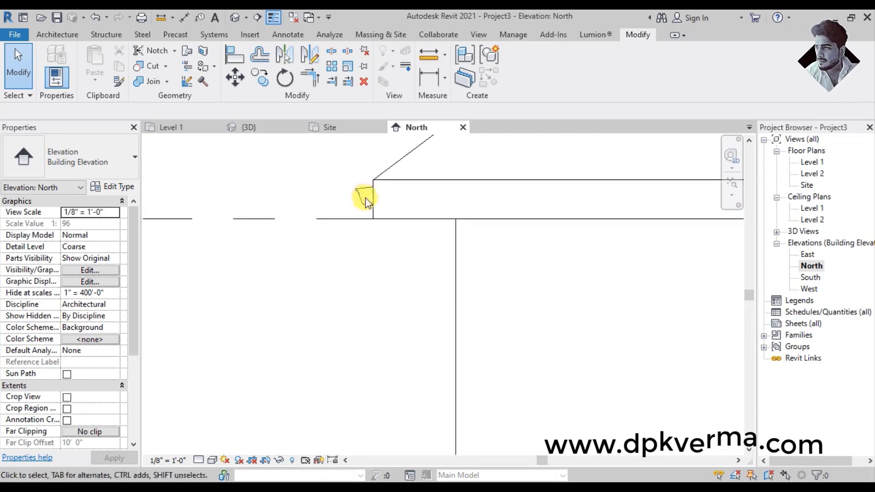
pyautogui.scroll(2, 371, 208)
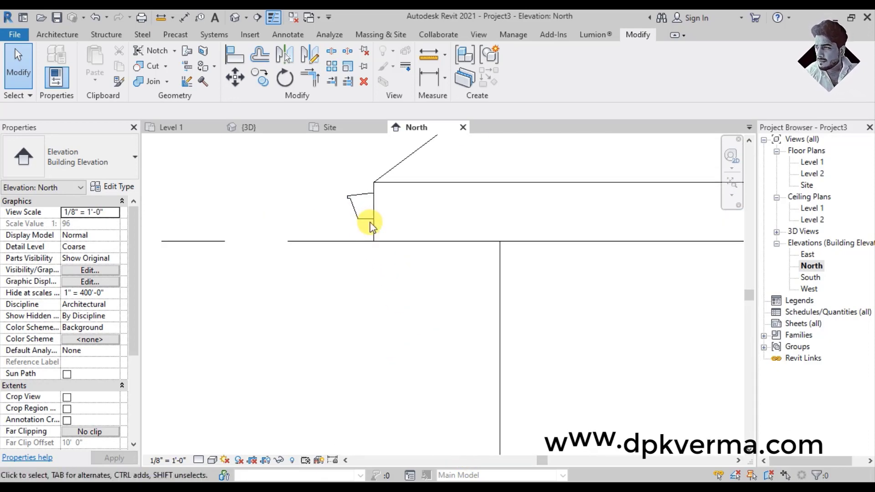
pyautogui.click(212, 36)
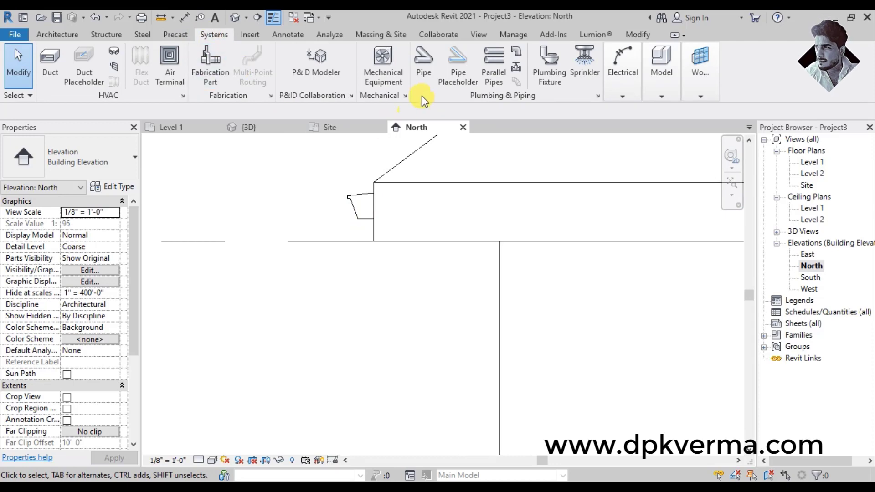
pyautogui.click(422, 81)
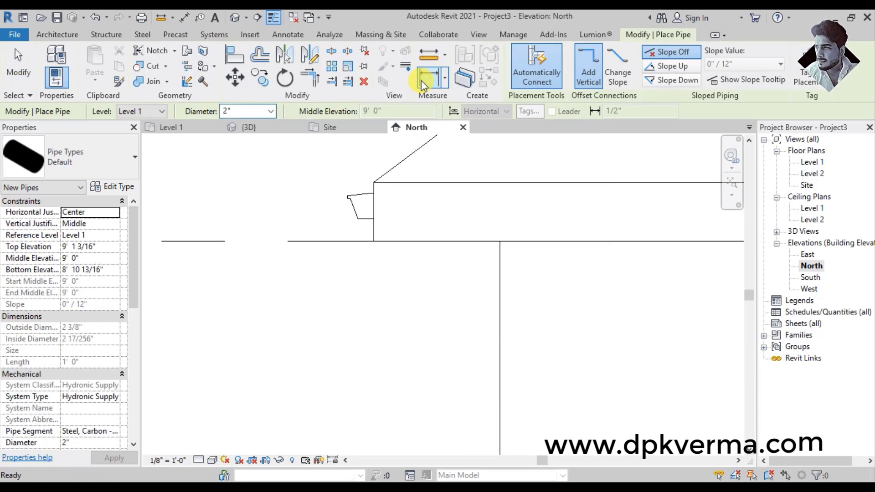
pyautogui.moveTo(363, 242); pyautogui.dragTo(333, 213, button='middle')
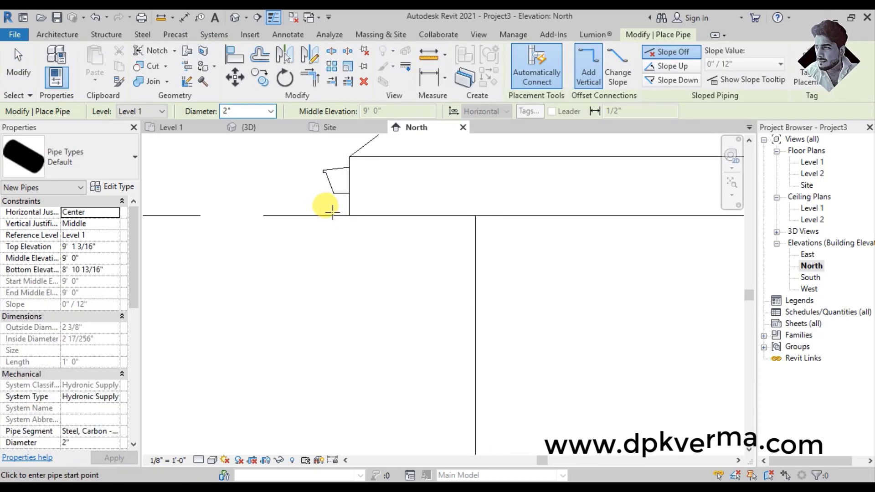
pyautogui.scroll(2, 332, 213)
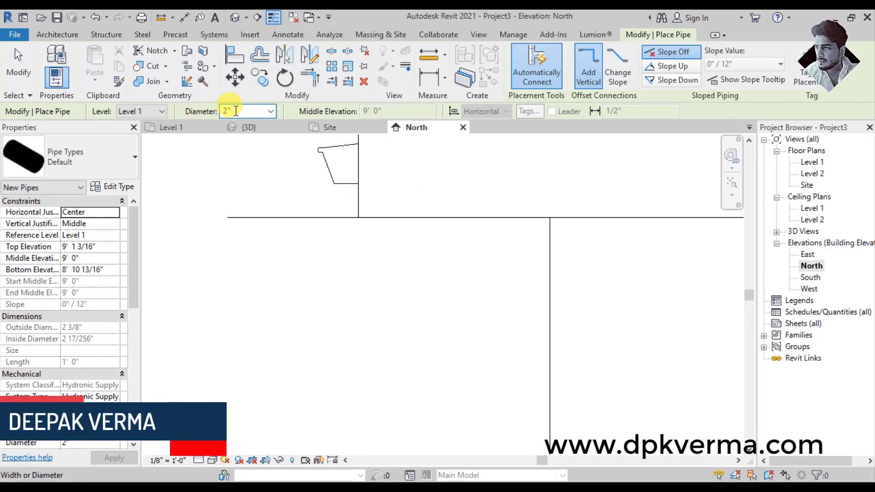
pyautogui.click(271, 111)
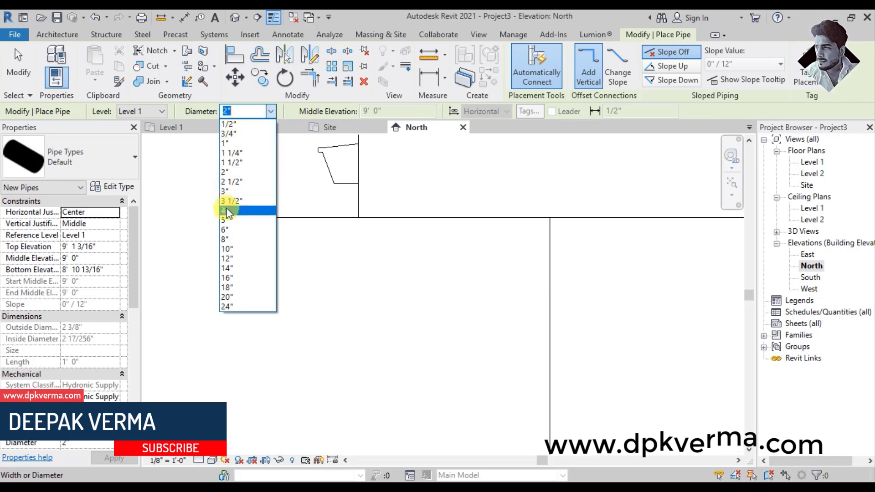
pyautogui.click(270, 114)
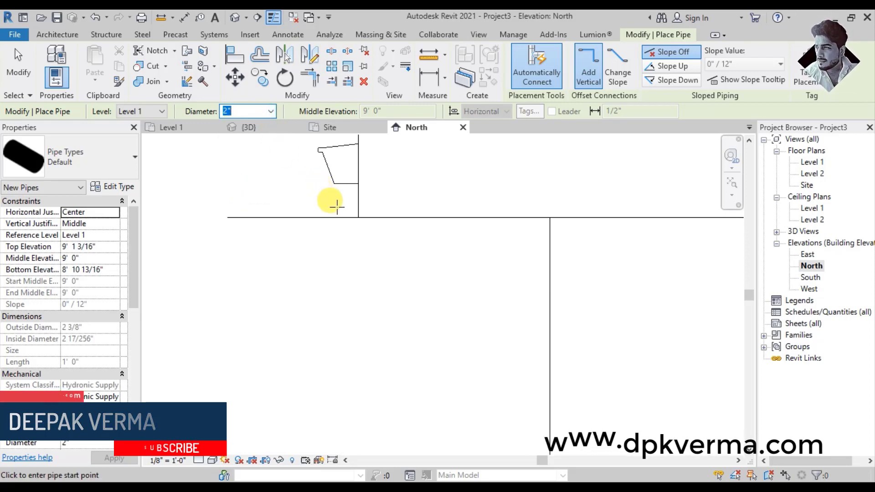
pyautogui.scroll(1, 338, 205)
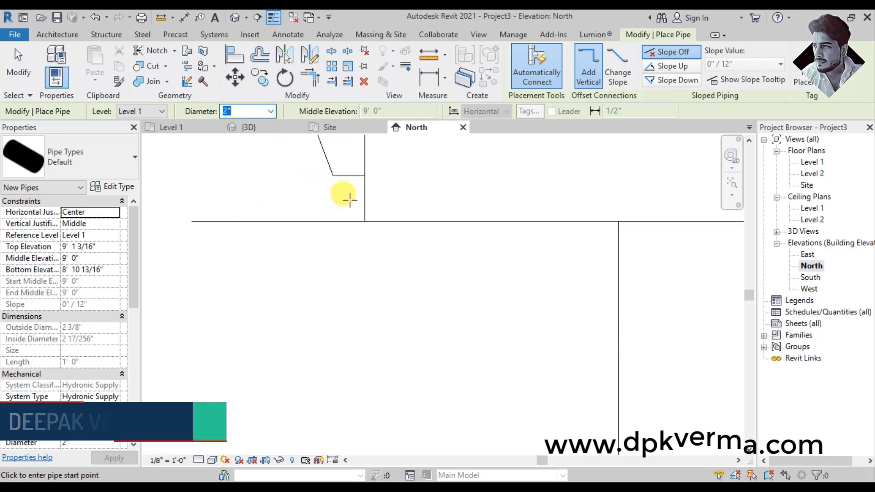
pyautogui.click(346, 175)
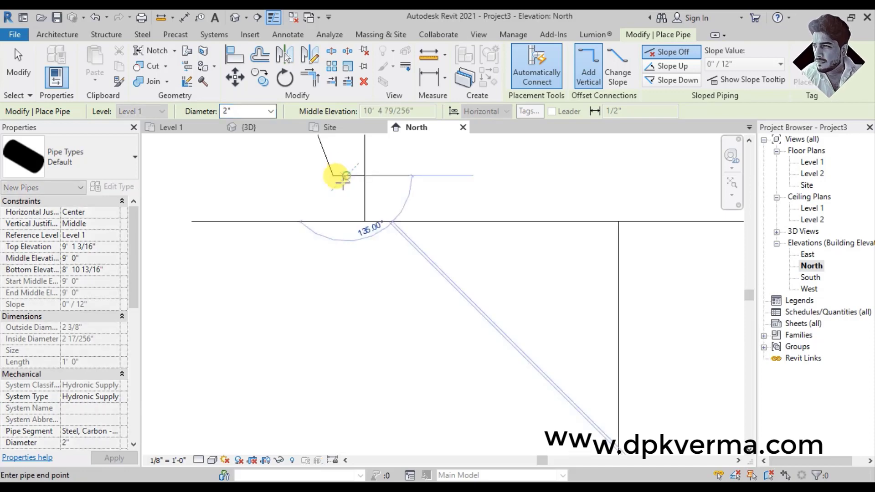
pyautogui.click(347, 261)
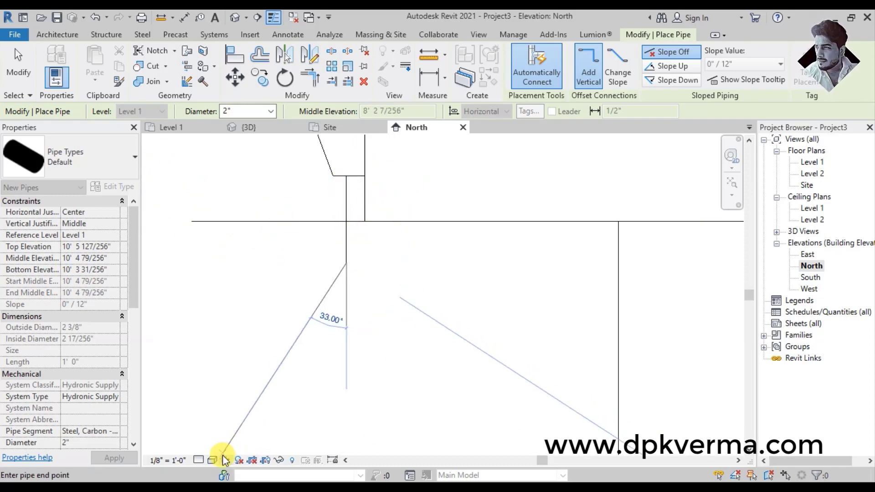
# Set the North elevation to Fine detail level and a shaded visual style.
pyautogui.click(199, 460)
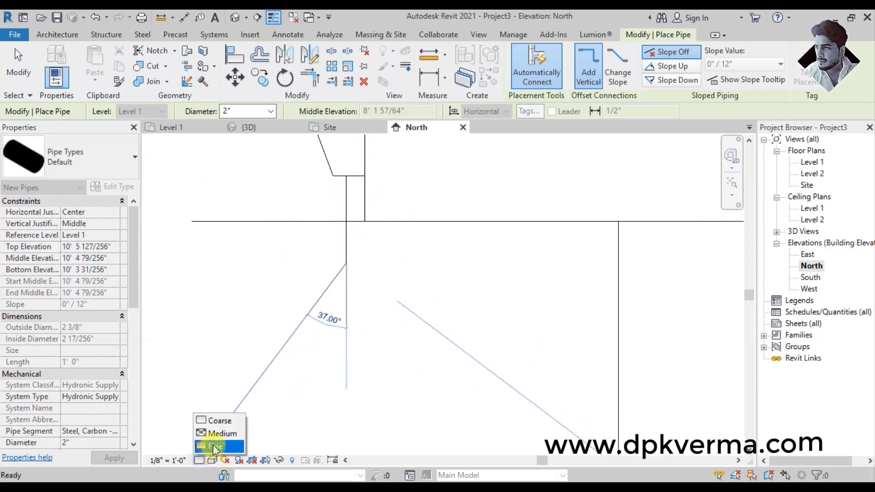
pyautogui.click(214, 448)
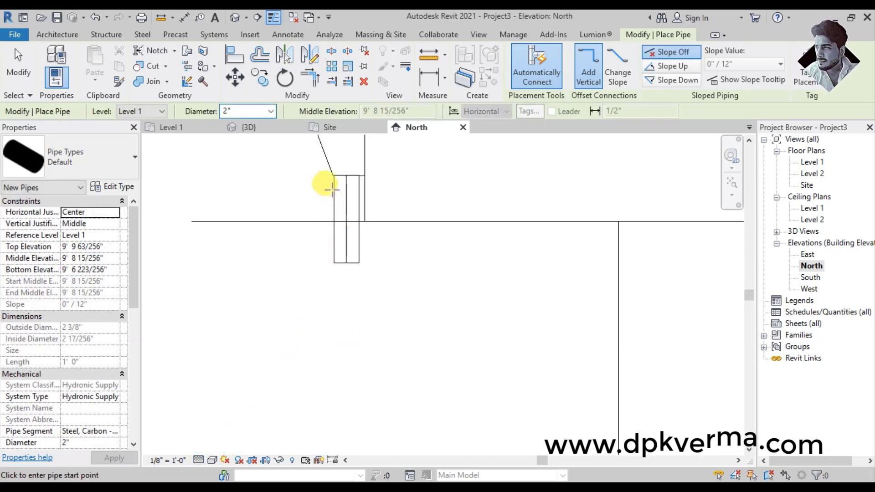
pyautogui.scroll(2, 335, 172)
pyautogui.scroll(-2, 337, 283)
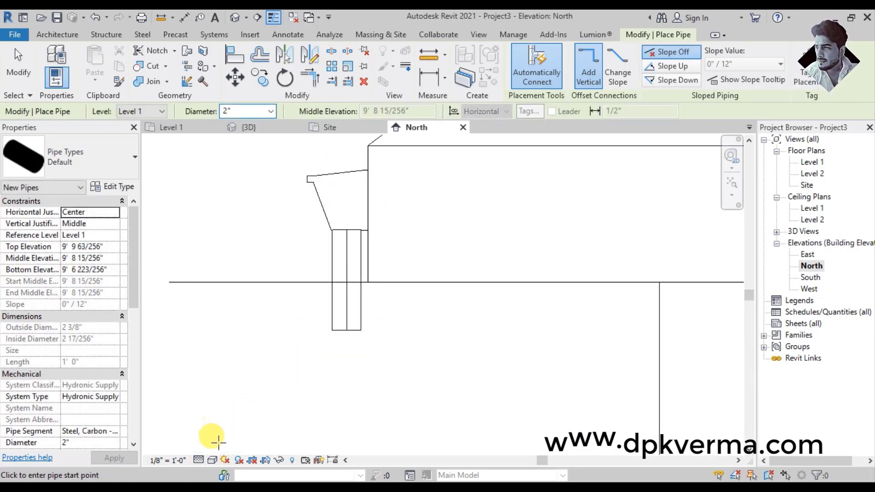
pyautogui.click(213, 464)
pyautogui.click(228, 420)
pyautogui.scroll(2, 335, 256)
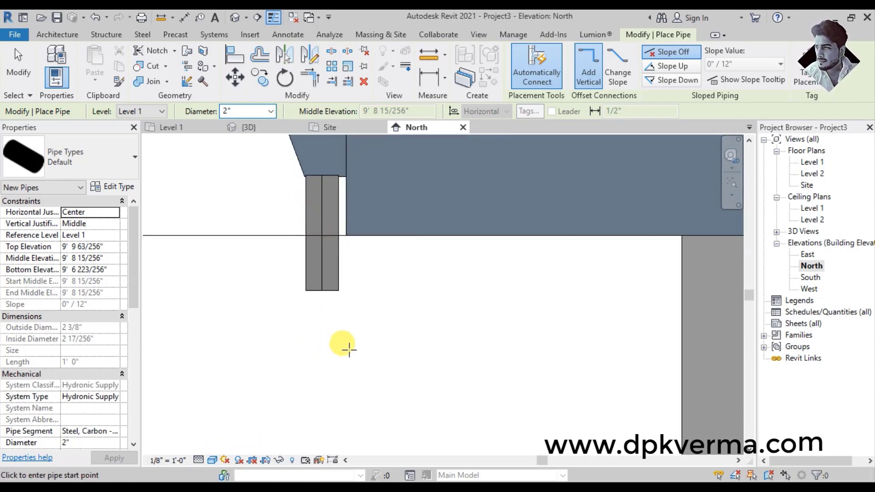
# Try to continue the downpipe with an angled run toward the wall, and undo the pipe and view display changes.
pyautogui.click(321, 291)
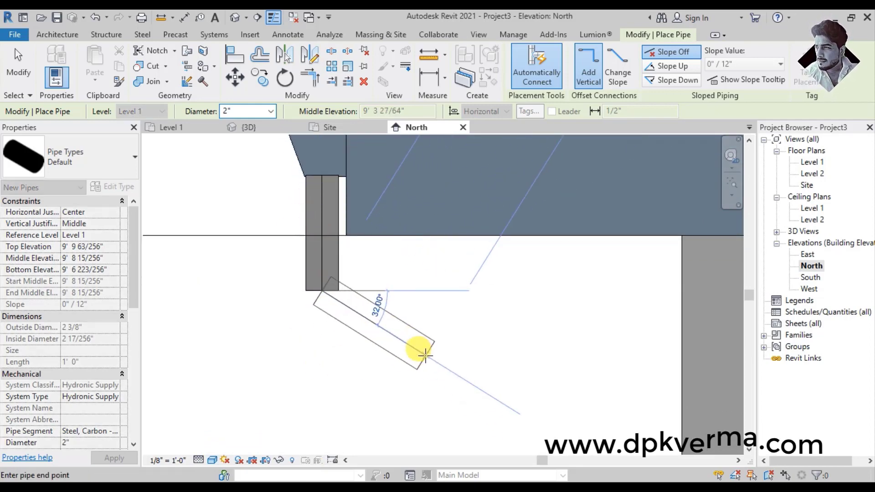
pyautogui.scroll(-1, 411, 346)
pyautogui.click(449, 347)
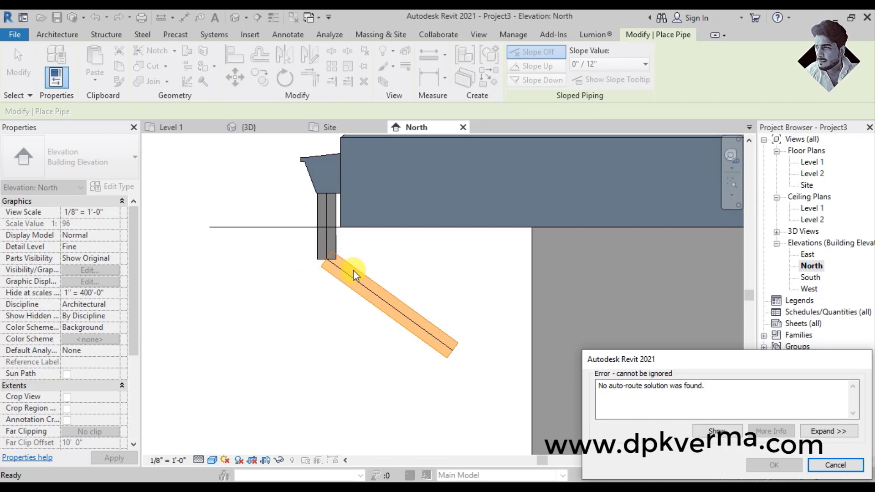
pyautogui.click(817, 466)
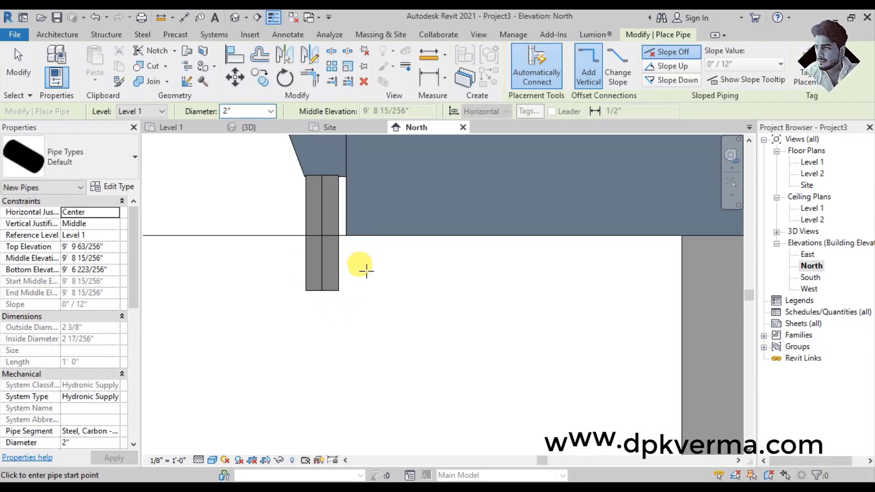
pyautogui.hotkey('ctrl', 'z')
pyautogui.hotkey('ctrl', 'z')
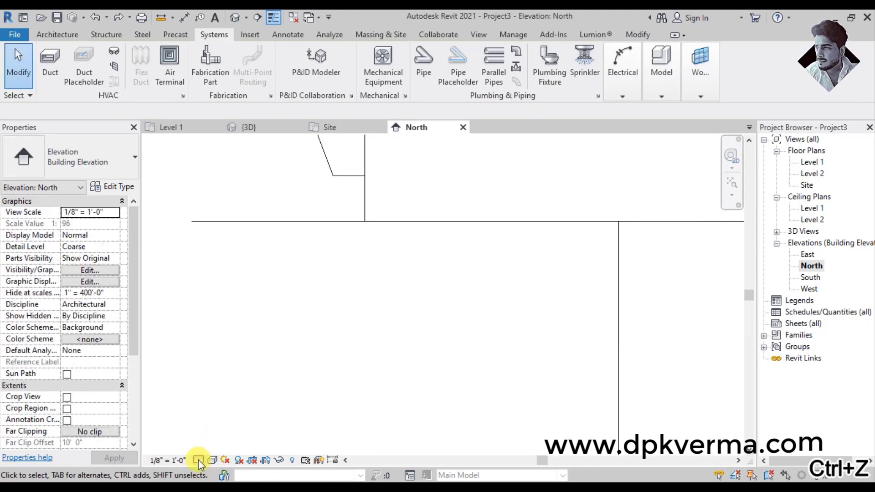
# Set the view's detail level to Fine and the Default pipe type's routing preference pipe segment to Stainless Steel - 5S.
pyautogui.click(211, 447)
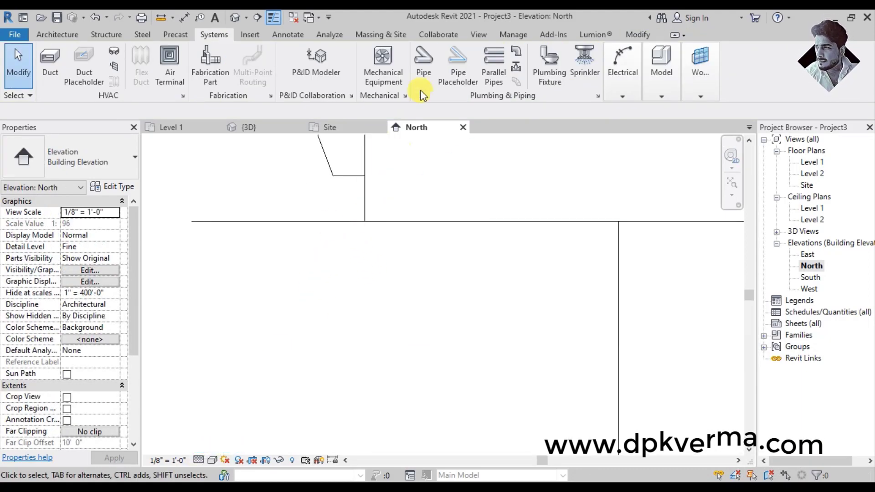
pyautogui.click(424, 64)
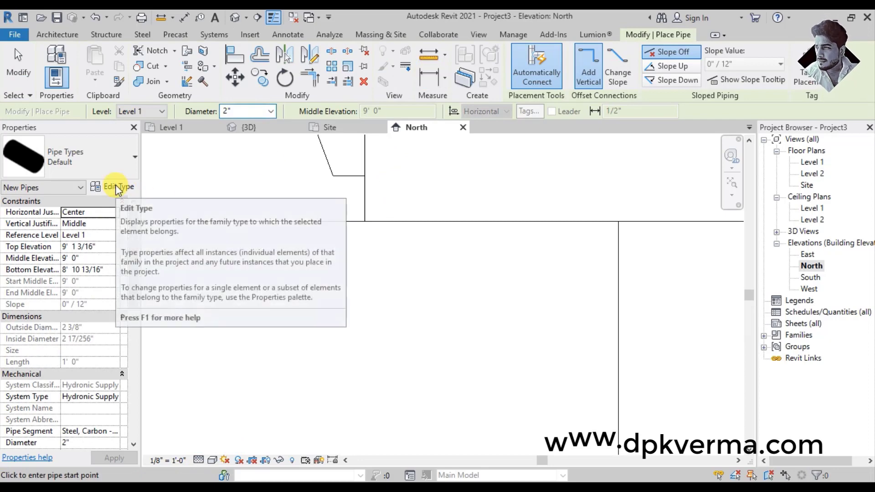
pyautogui.click(118, 187)
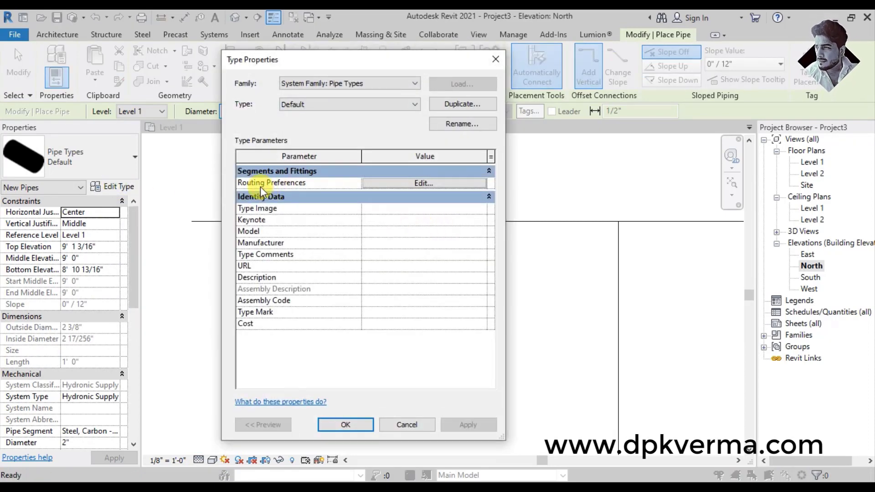
pyautogui.click(395, 184)
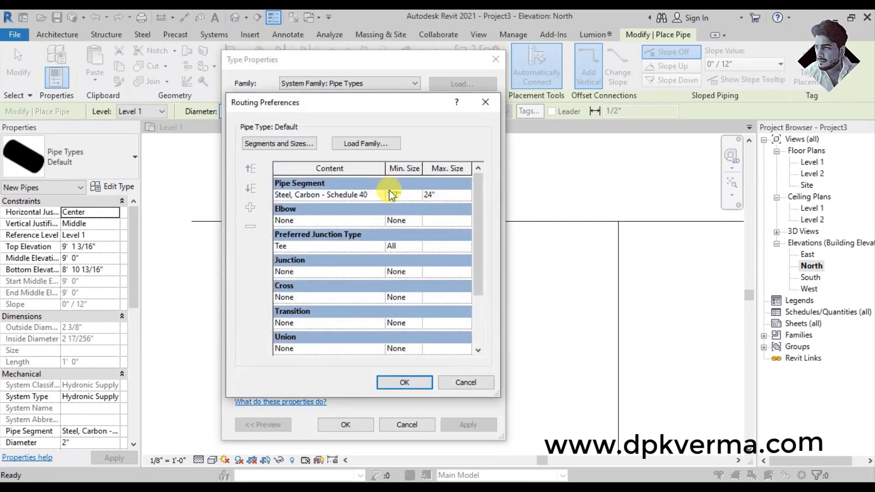
pyautogui.click(380, 195)
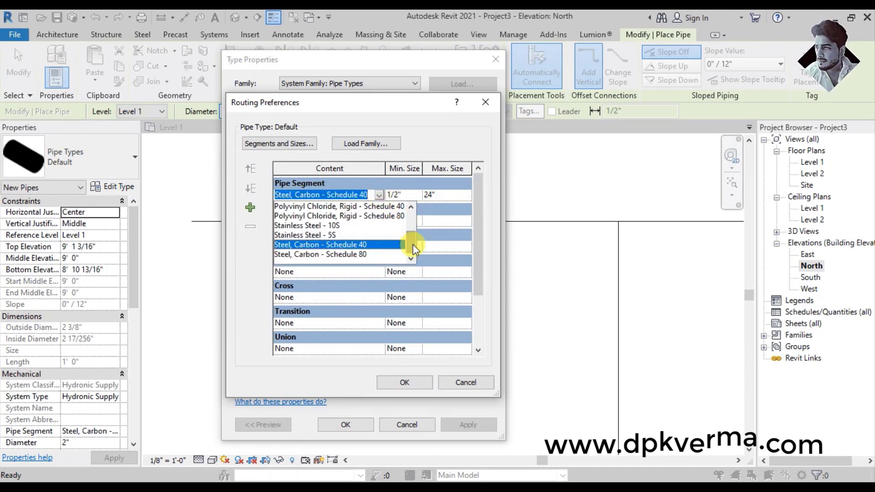
pyautogui.click(322, 235)
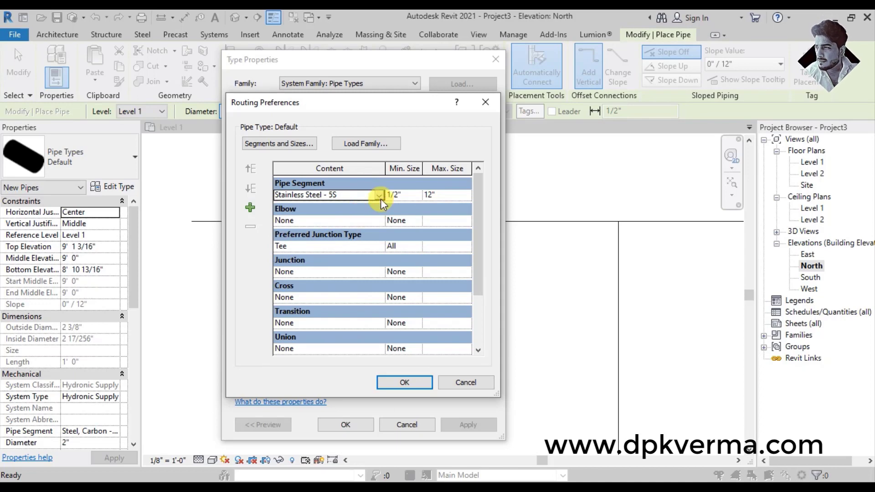
pyautogui.click(400, 383)
pyautogui.click(346, 424)
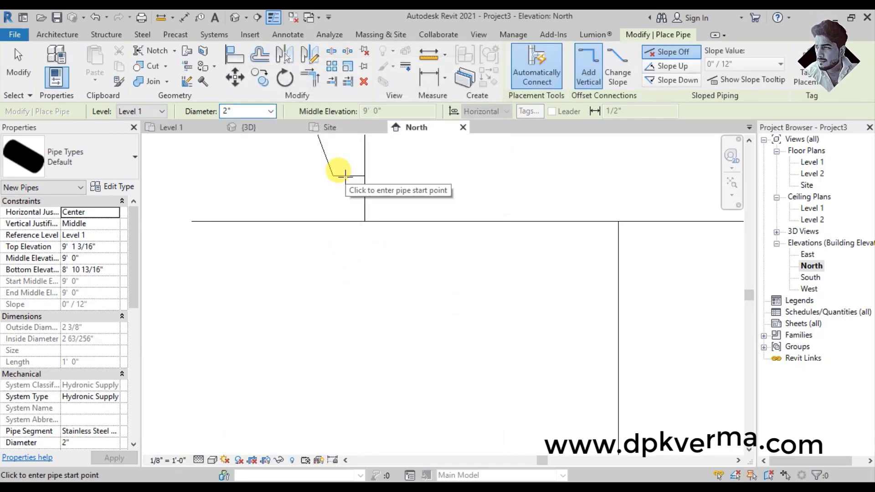
# Try to draw a vertical 2" stainless steel pipe from the gutter's underside with an angled run toward the wall, and undo it.
pyautogui.click(345, 174)
pyautogui.click(345, 275)
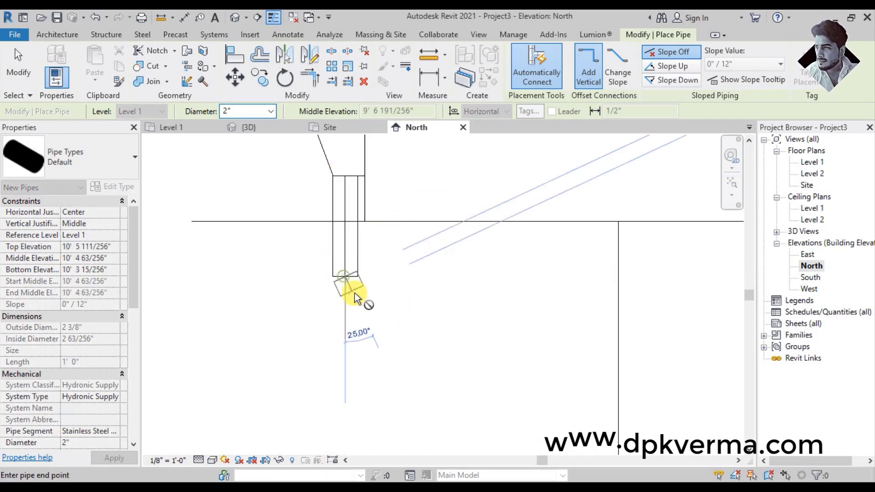
pyautogui.scroll(-2, 451, 357)
pyautogui.moveTo(449, 355); pyautogui.dragTo(392, 304, button='middle')
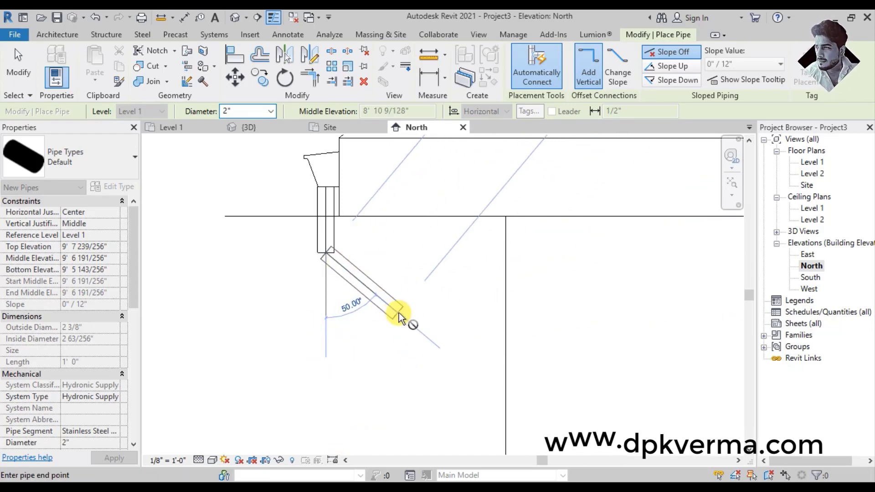
pyautogui.rightClick(378, 233)
pyautogui.click(385, 240)
pyautogui.rightClick(400, 236)
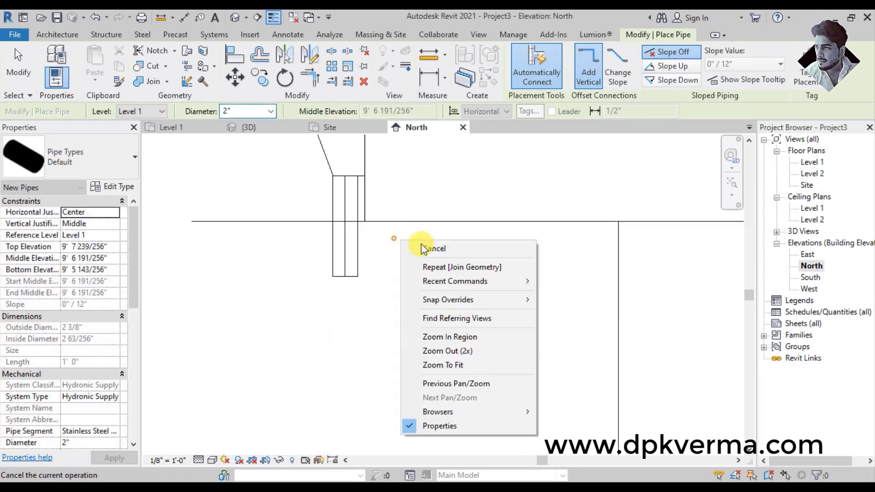
pyautogui.click(421, 247)
pyautogui.hotkey('ctrl', 'z')
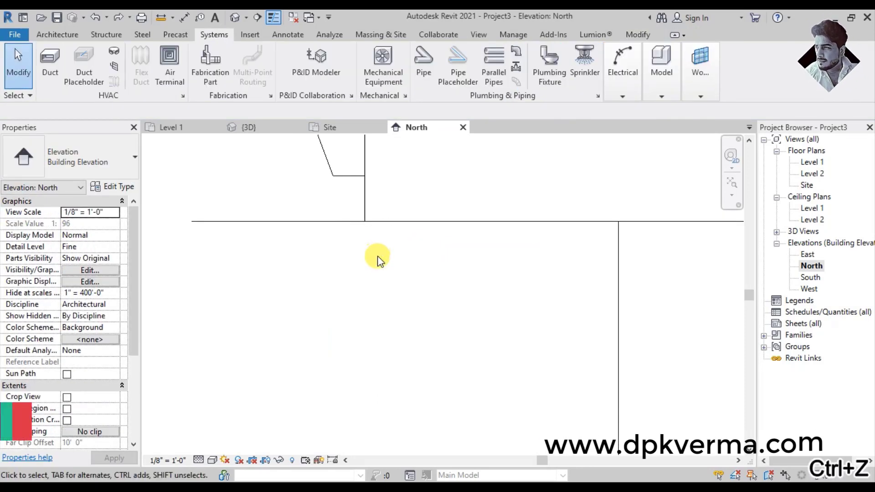
pyautogui.click(419, 69)
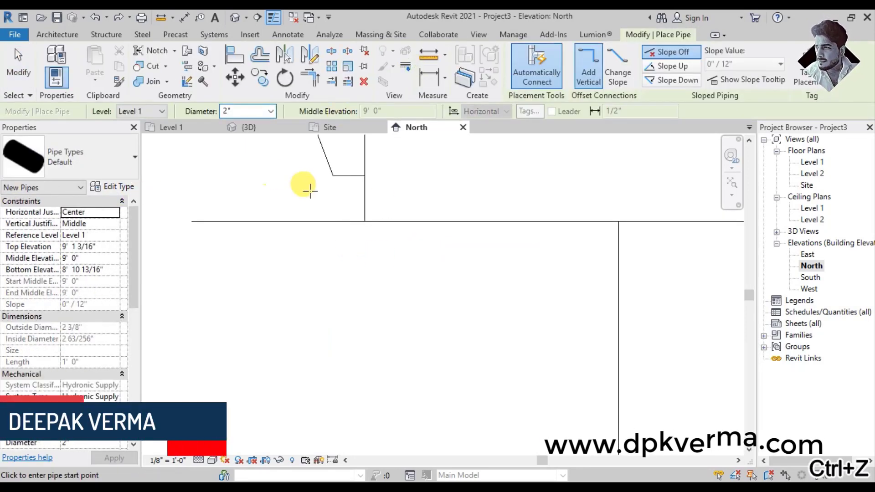
pyautogui.press('Escape')
pyautogui.press('Escape')
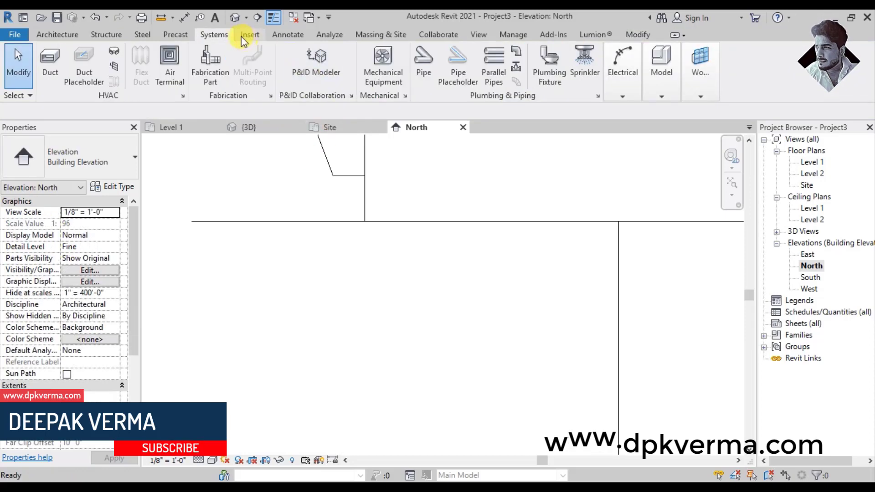
# Load the M_Elbow - Generic.rfa family from the Generic pipe fittings folder of the English library.
pyautogui.click(250, 34)
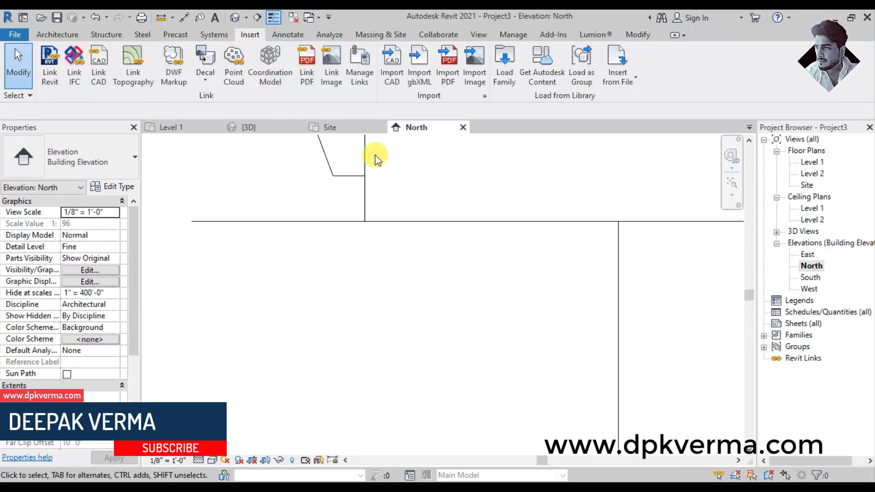
pyautogui.click(503, 83)
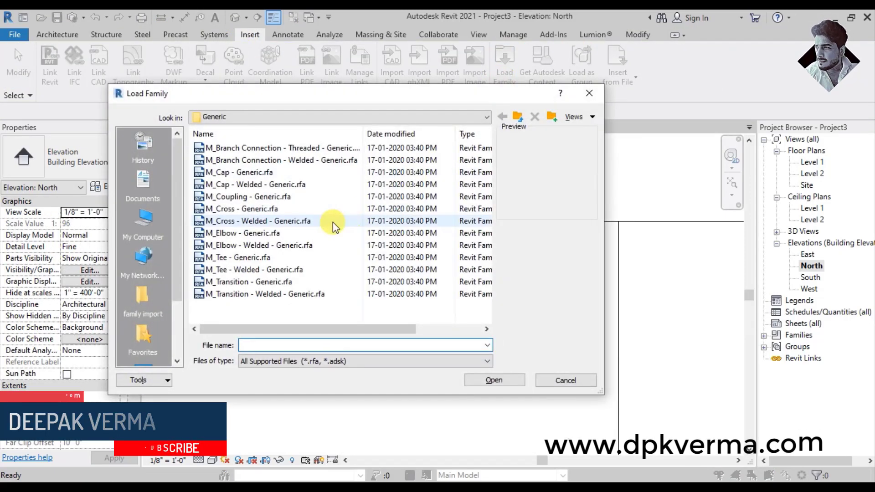
pyautogui.click(520, 120)
pyautogui.click(520, 121)
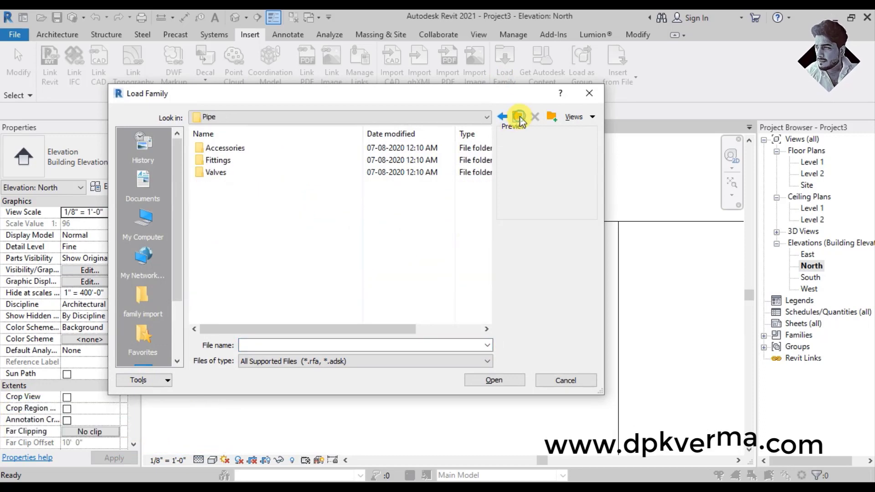
pyautogui.click(520, 120)
pyautogui.scroll(-3, 319, 241)
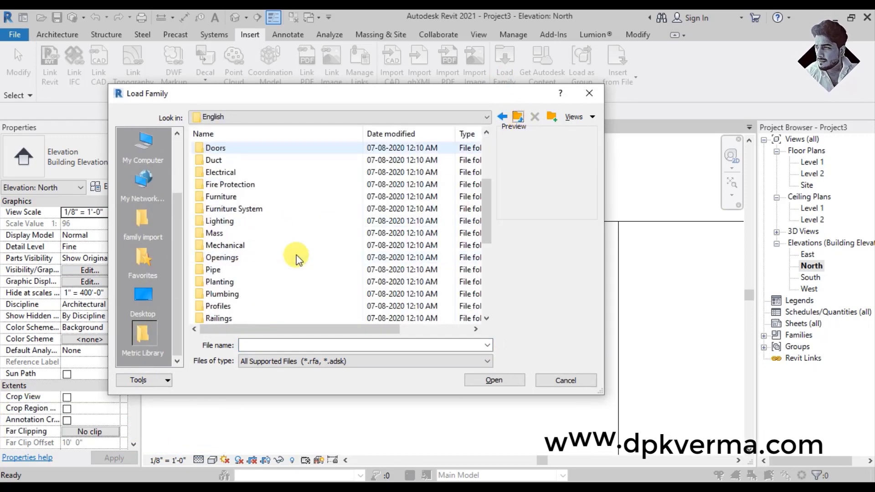
pyautogui.doubleClick(228, 269)
pyautogui.doubleClick(233, 162)
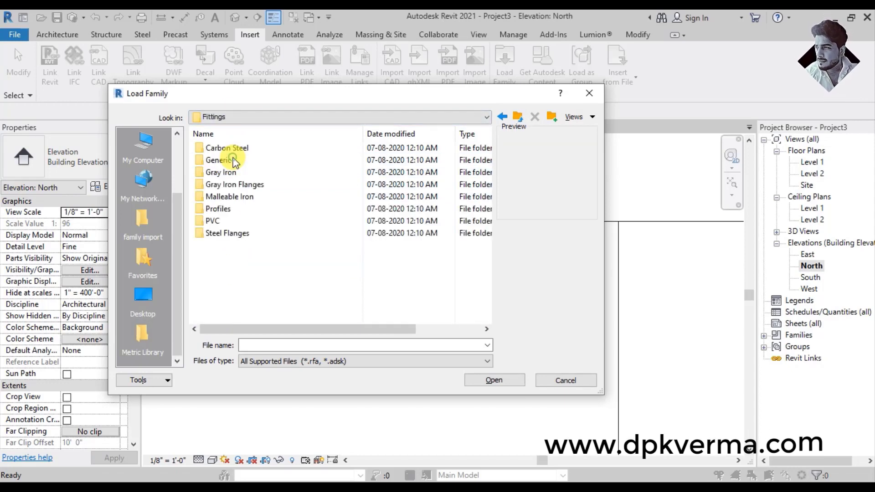
pyautogui.doubleClick(228, 161)
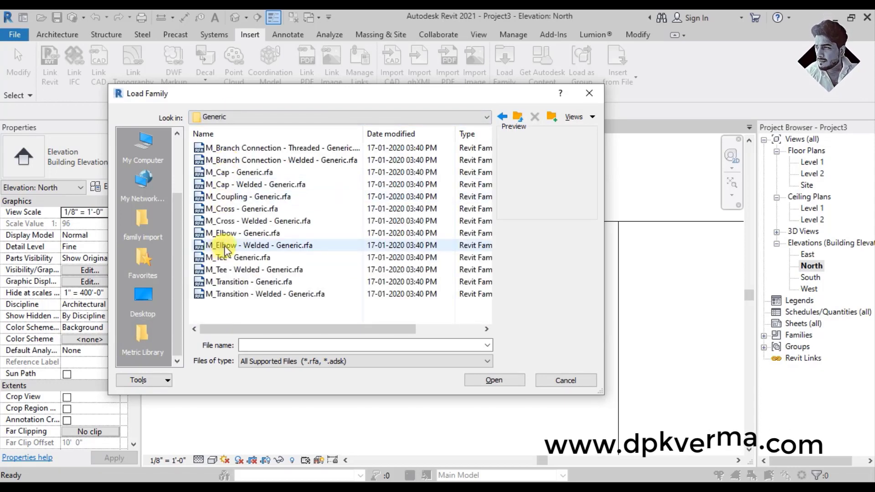
pyautogui.click(236, 235)
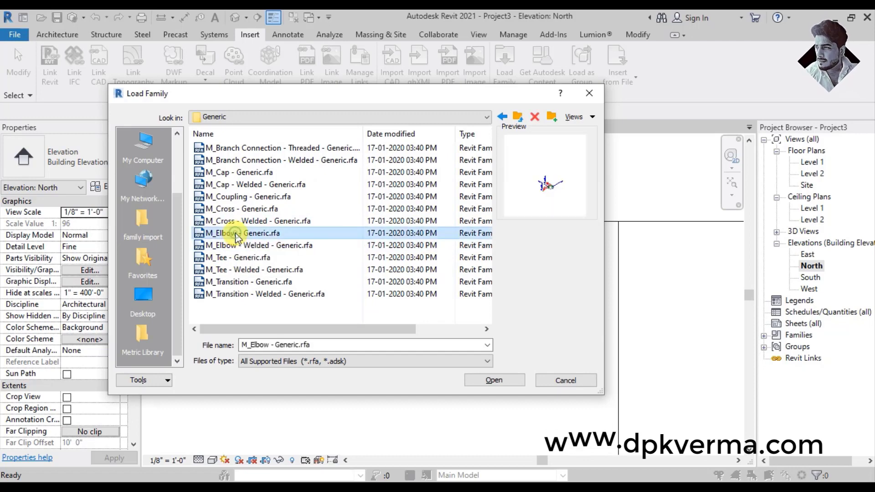
pyautogui.click(495, 381)
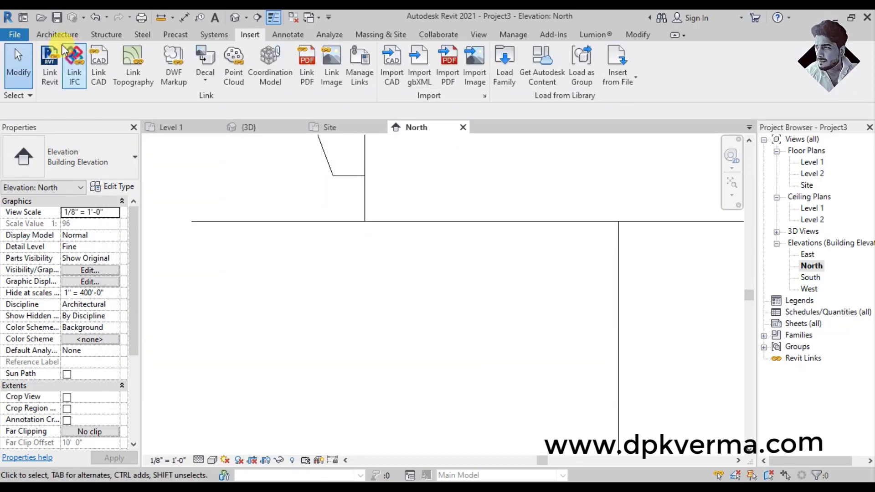
# In the Default pipe type's routing preferences, set the elbow to M_Elbow - Generic: Standard with minimum size All.
pyautogui.click(204, 38)
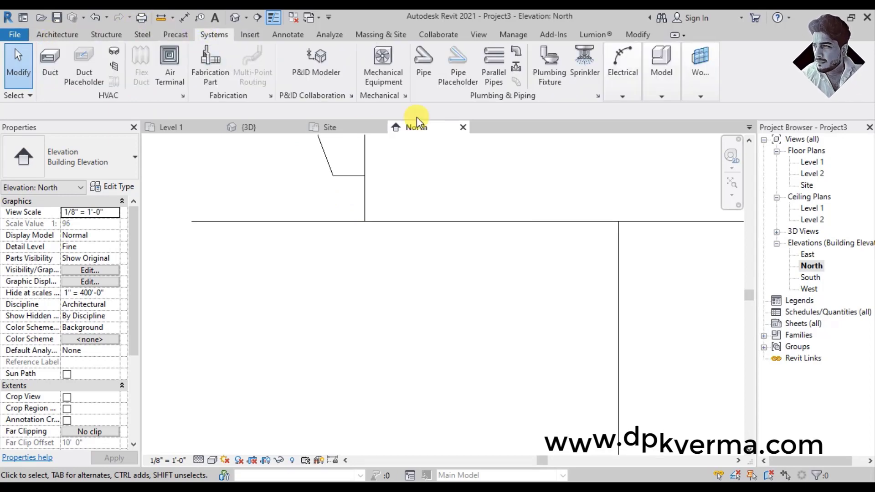
pyautogui.click(424, 68)
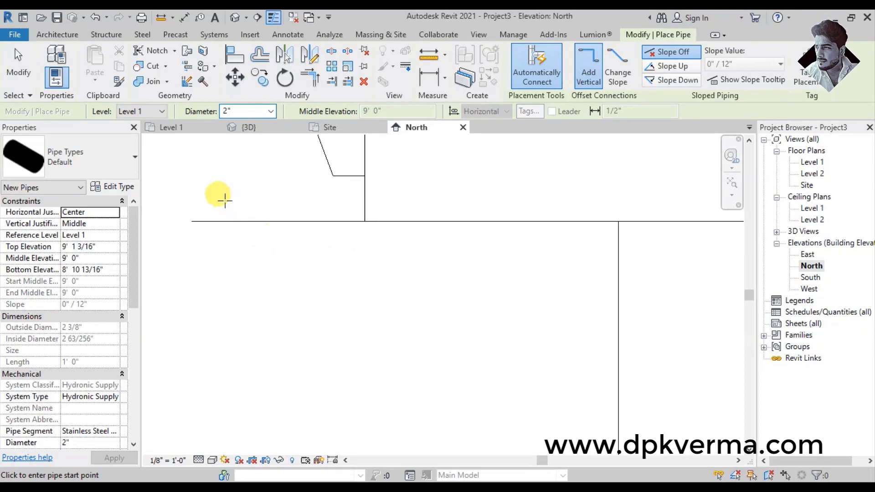
pyautogui.click(128, 191)
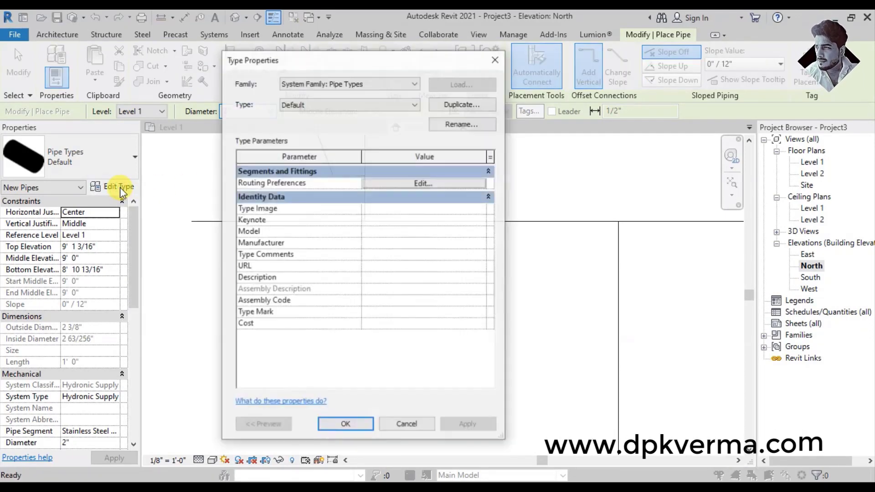
pyautogui.click(413, 184)
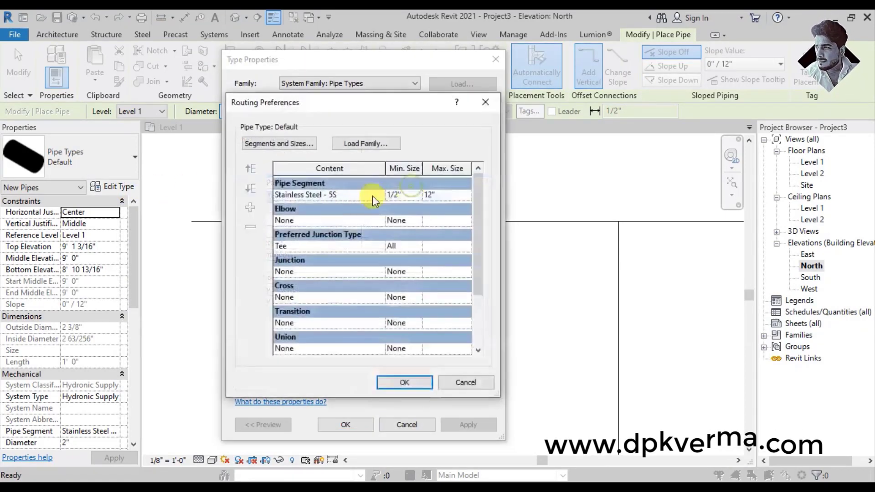
pyautogui.click(378, 220)
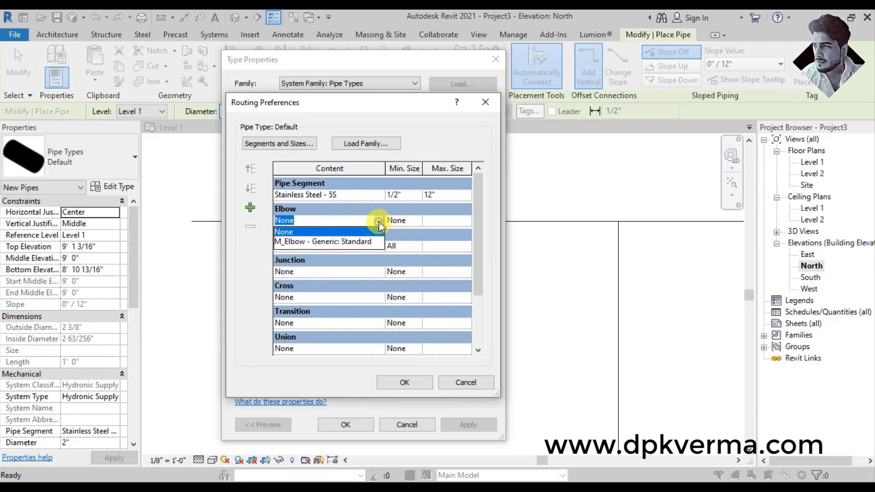
pyautogui.click(311, 242)
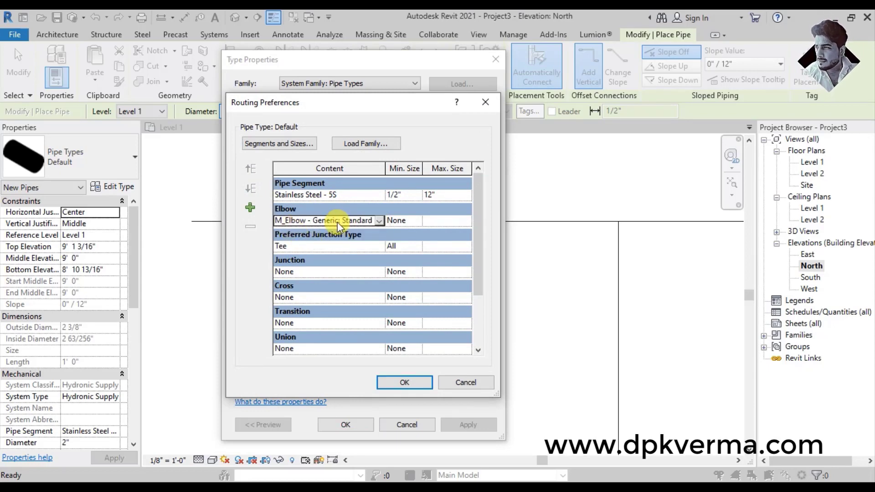
pyautogui.click(417, 218)
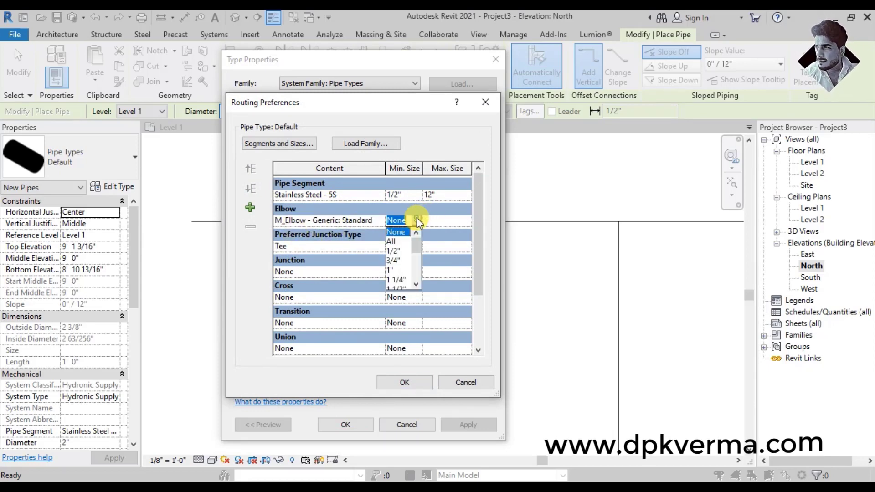
pyautogui.click(392, 242)
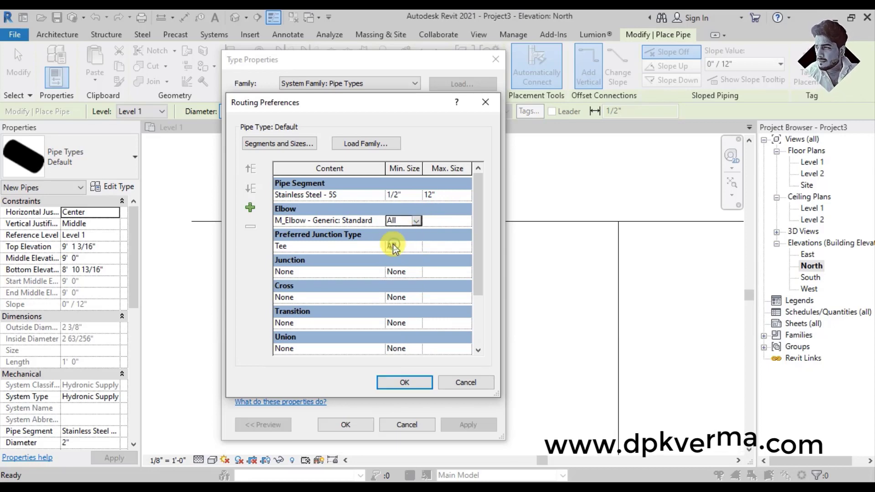
pyautogui.click(404, 383)
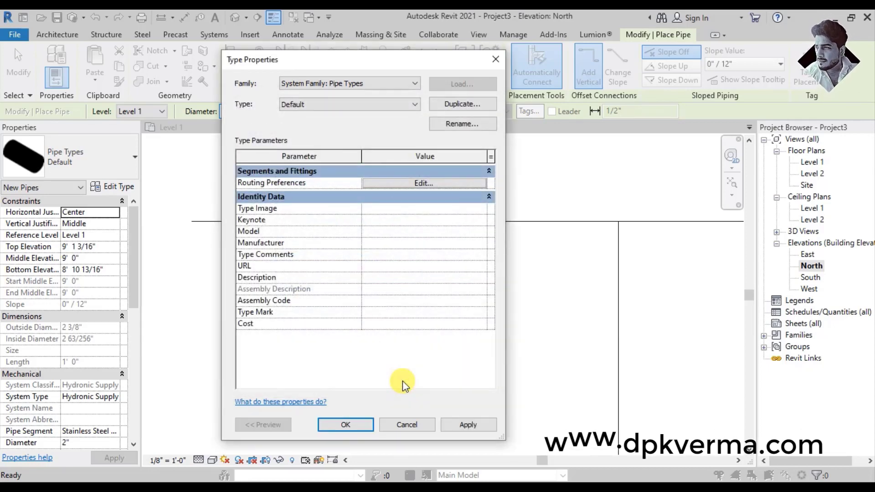
pyautogui.click(348, 425)
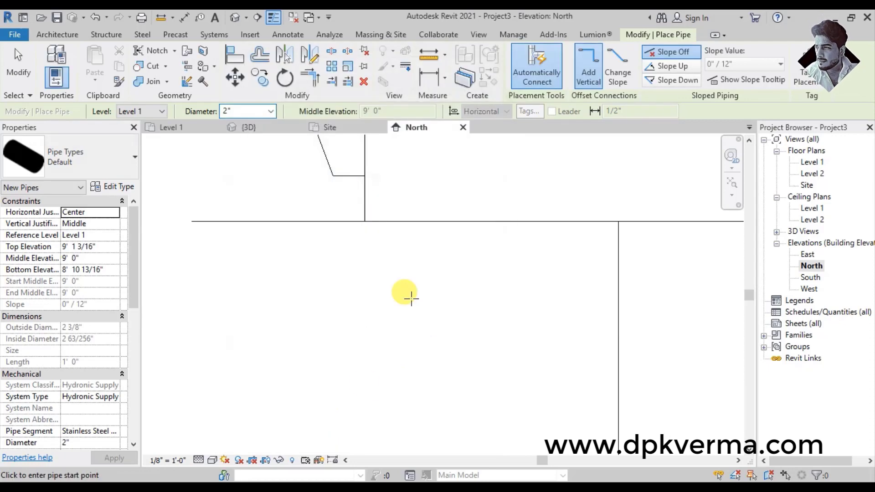
# Draw a 2" pipe straight down from the gutter's underside, continuing with a run toward the wall at about 55° from vertical.
pyautogui.click(347, 176)
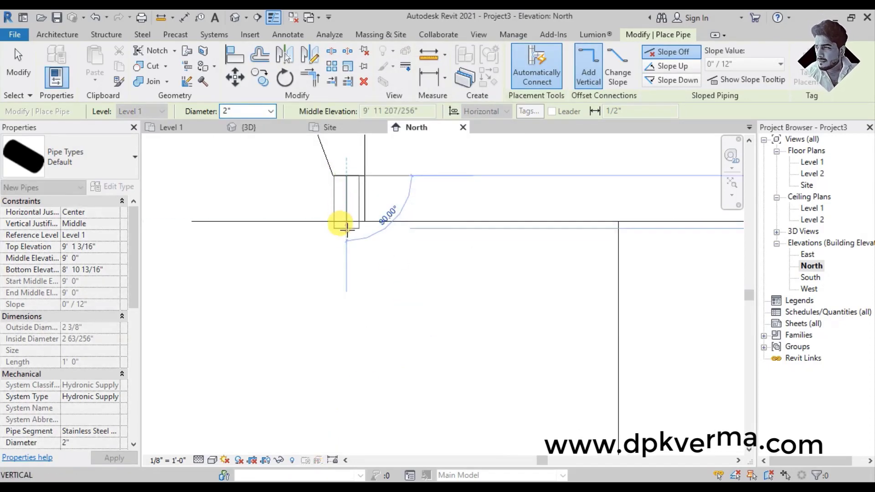
pyautogui.click(346, 254)
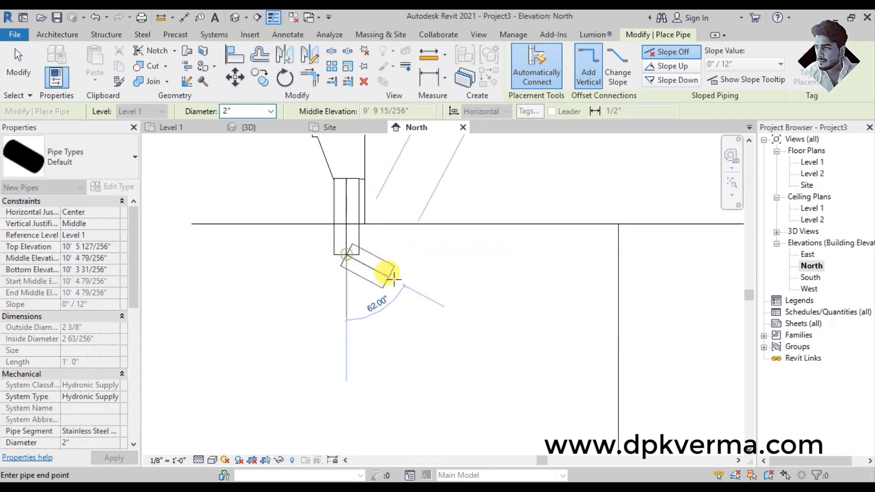
pyautogui.scroll(-1, 426, 288)
pyautogui.moveTo(426, 297); pyautogui.dragTo(381, 219, button='middle')
pyautogui.scroll(-1, 404, 262)
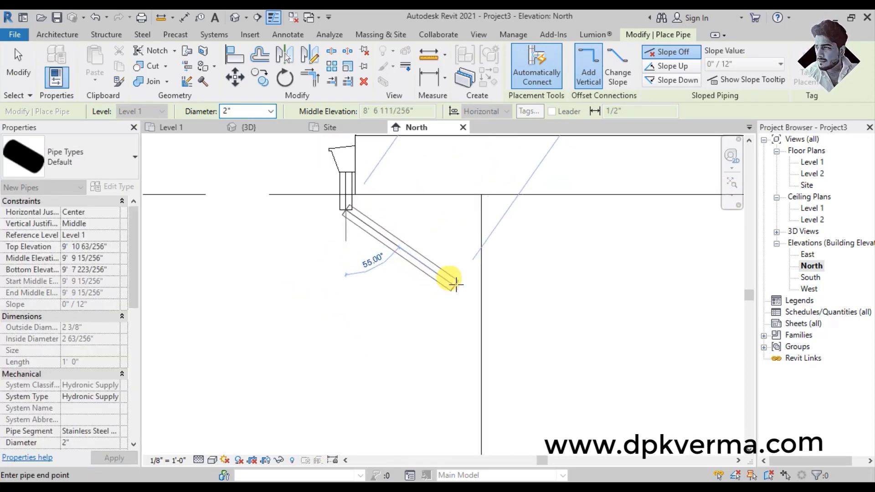
pyautogui.click(459, 285)
# Continue the downpipe vertically beside the wall for about 8' 2", ending just above ground level, and finish the pipe run.
pyautogui.scroll(-2, 473, 319)
pyautogui.moveTo(472, 319); pyautogui.dragTo(457, 192, button='middle')
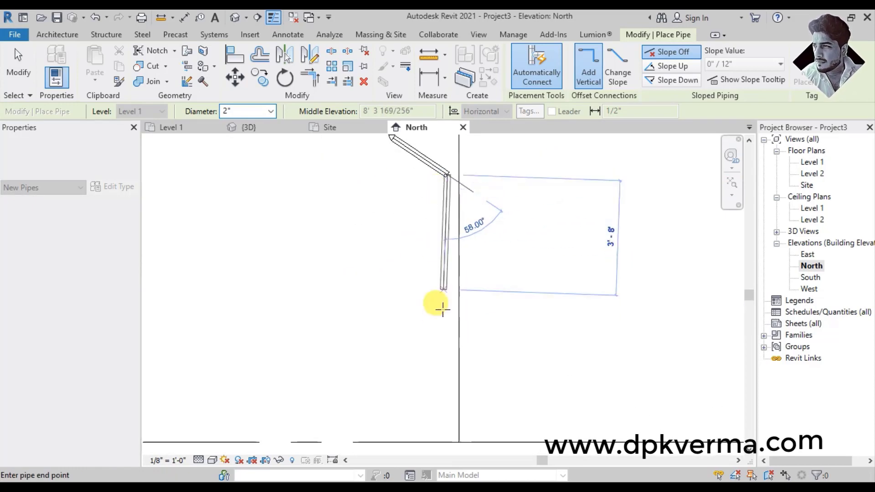
pyautogui.click(447, 433)
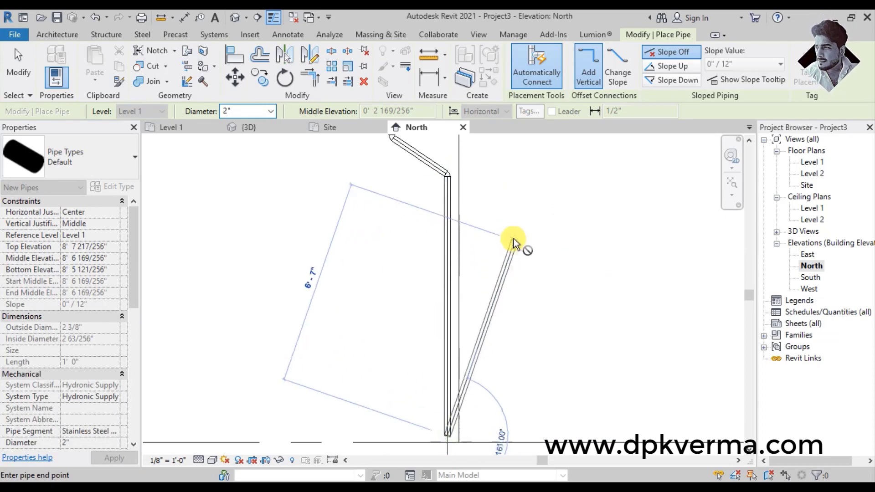
pyautogui.rightClick(517, 242)
pyautogui.click(527, 250)
# Nudge the long vertical downpipe closer to the wall.
pyautogui.scroll(2, 454, 254)
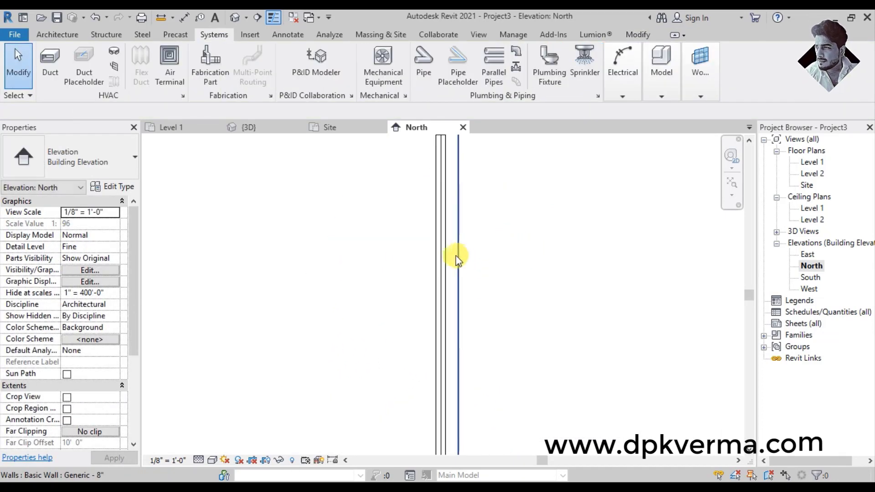
pyautogui.click(447, 256)
pyautogui.press('Right')
pyautogui.press('Right')
pyautogui.press('Right')
pyautogui.press('Right')
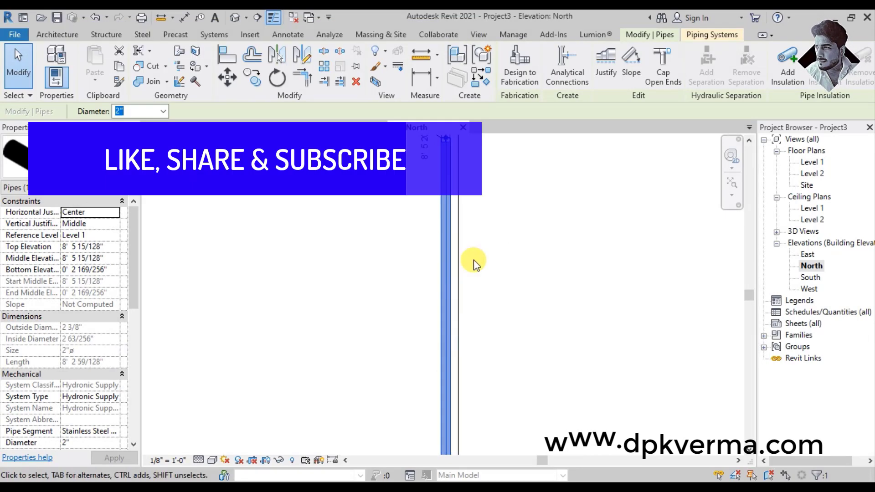
pyautogui.scroll(-3, 474, 259)
pyautogui.click(488, 250)
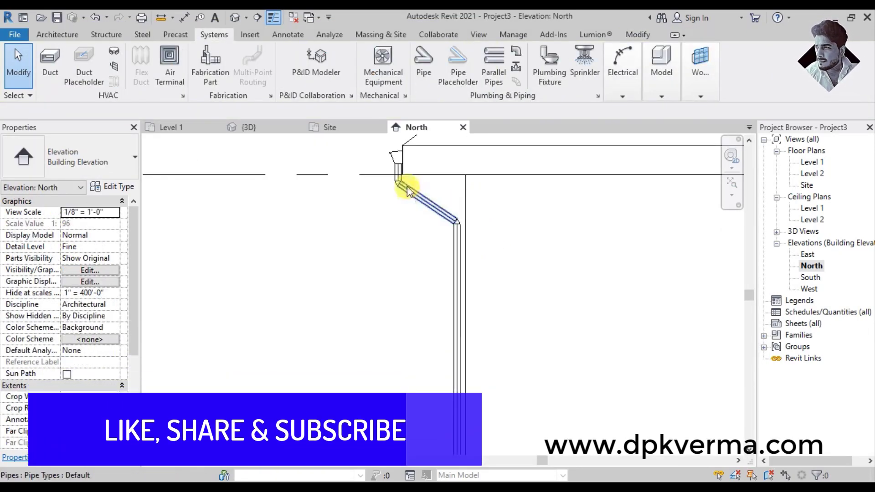
# Check the building in the default 3D view, and set the Site floor plan's detail level to Fine.
pyautogui.click(234, 17)
pyautogui.scroll(-6, 483, 233)
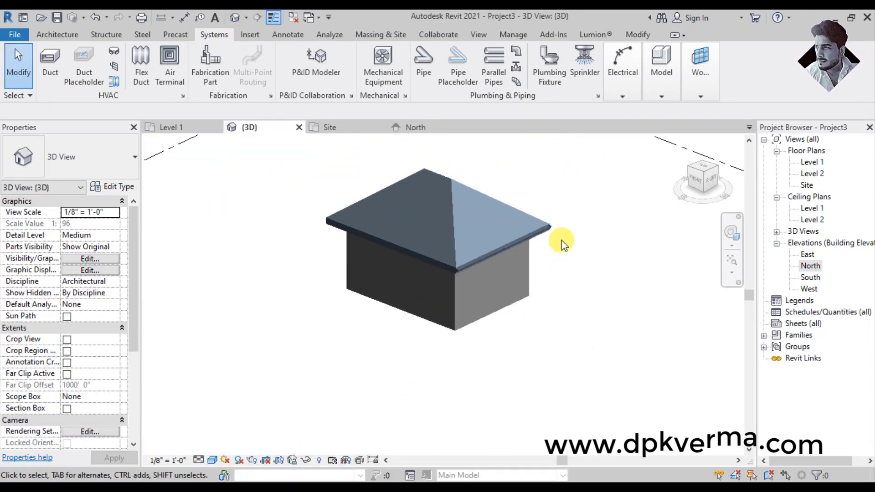
pyautogui.moveTo(563, 242); pyautogui.dragTo(414, 307, button='middle')
pyautogui.scroll(2, 625, 190)
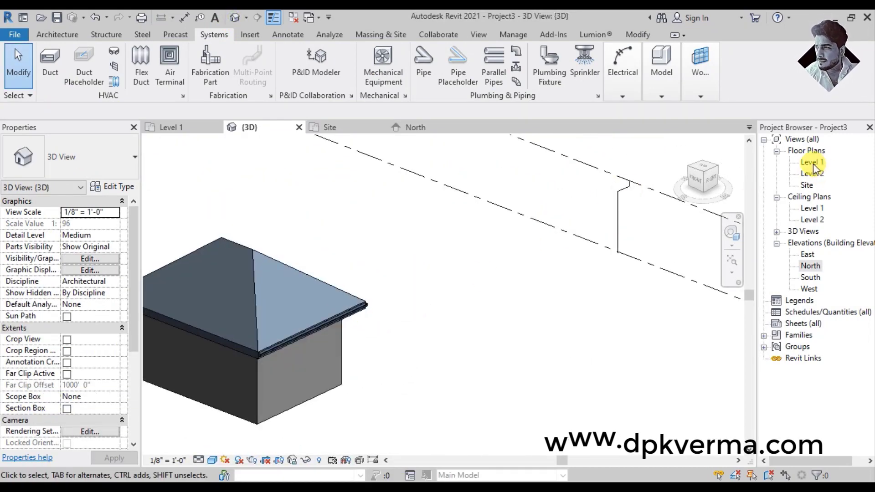
pyautogui.doubleClick(806, 186)
pyautogui.scroll(-4, 421, 200)
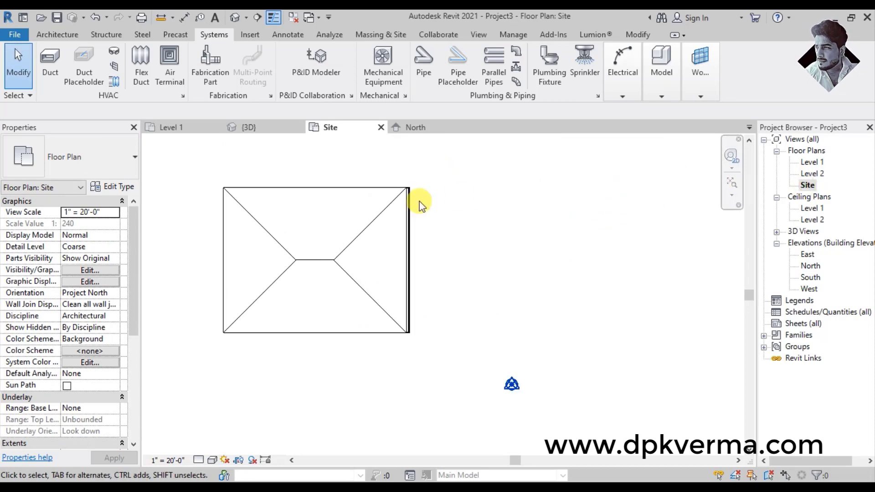
pyautogui.moveTo(424, 197); pyautogui.dragTo(396, 254, button='middle')
pyautogui.scroll(-3, 390, 190)
pyautogui.scroll(3, 370, 176)
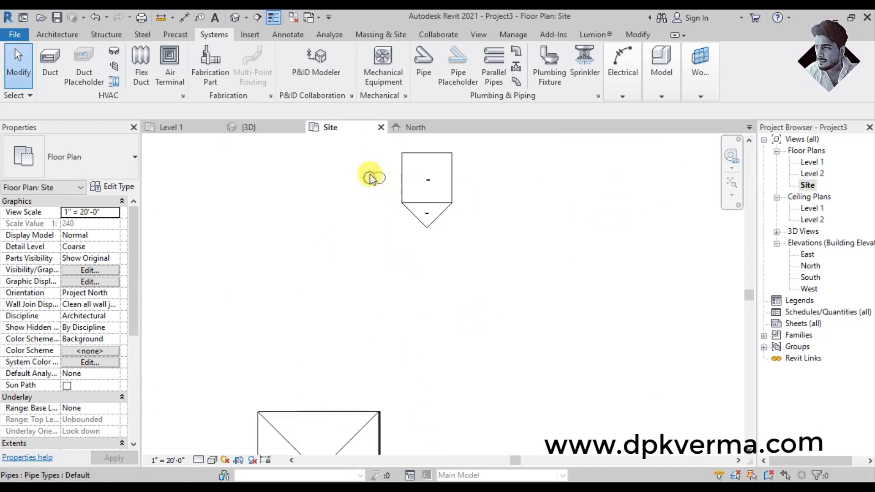
pyautogui.click(198, 459)
pyautogui.click(214, 447)
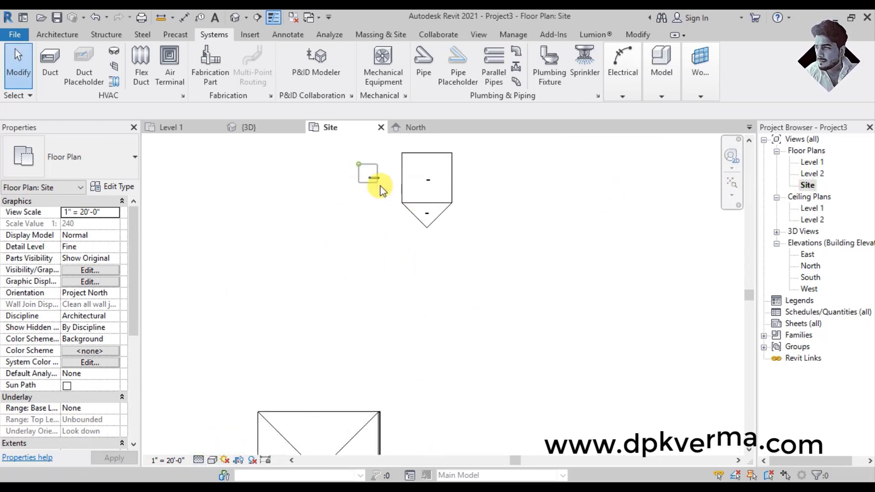
# Move all the downspout pipes and elbows straight down the Site plan from beside the elevation marker to the roof's gutter corner.
pyautogui.moveTo(394, 201); pyautogui.dragTo(393, 214)
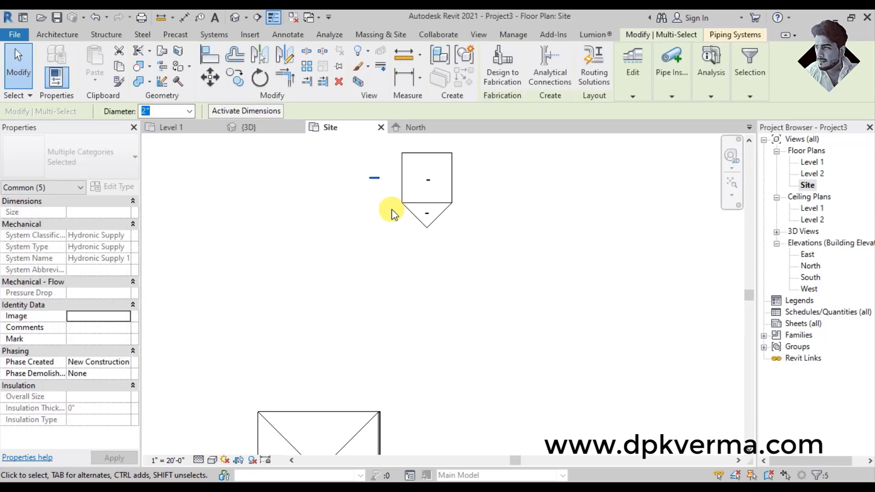
pyautogui.click(209, 80)
pyautogui.click(380, 178)
pyautogui.scroll(-2, 388, 283)
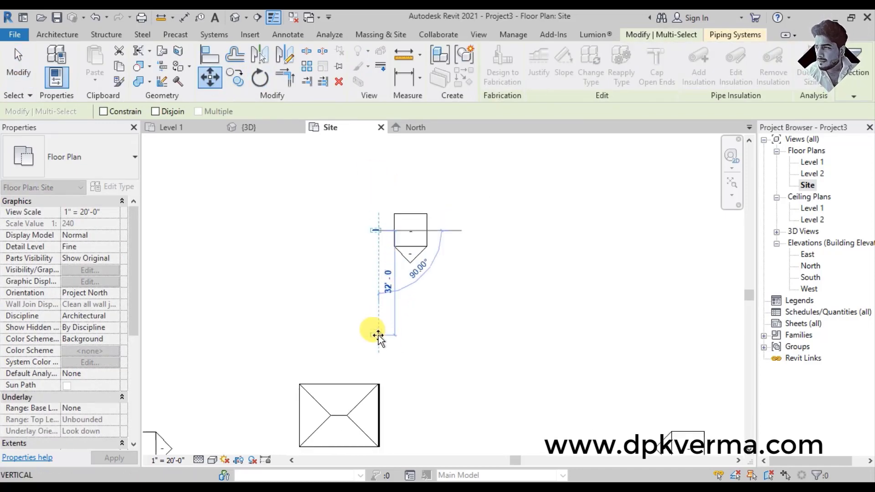
pyautogui.moveTo(378, 335); pyautogui.dragTo(372, 250, button='middle')
pyautogui.scroll(6, 371, 290)
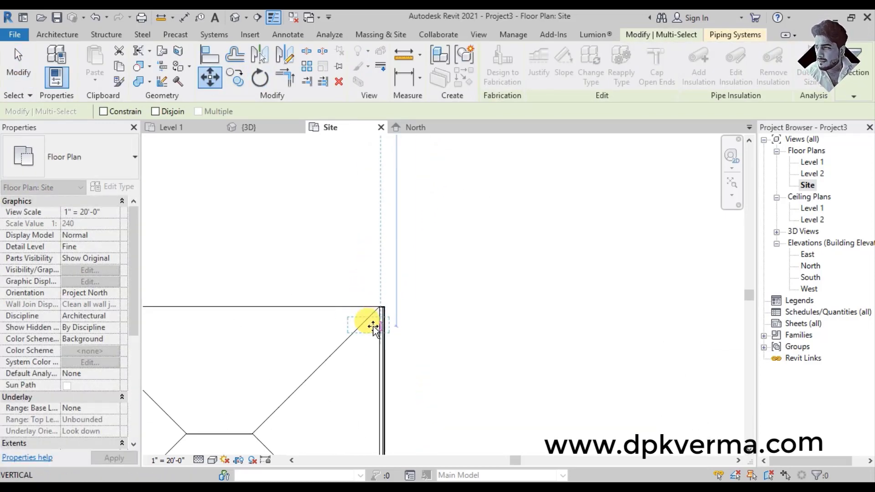
pyautogui.click(373, 333)
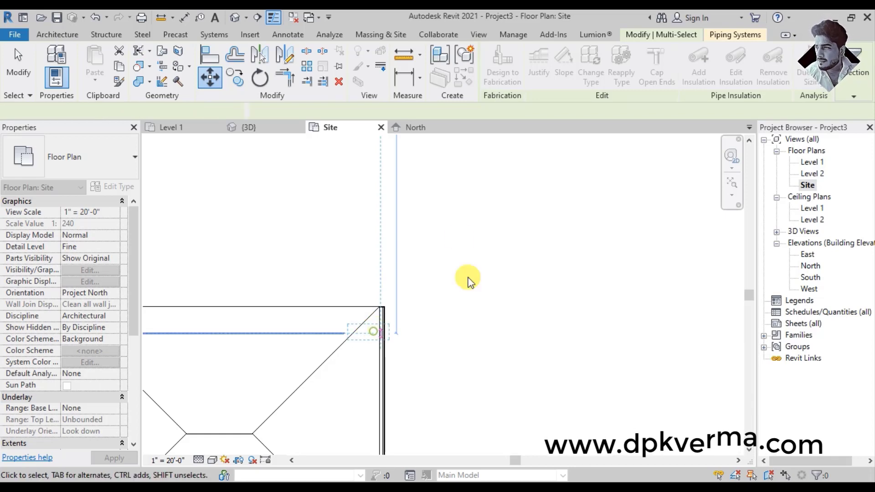
# Set the default 3D view's detail level to Fine and check the downspout's position against the gutter and wall.
pyautogui.click(235, 21)
pyautogui.scroll(3, 429, 331)
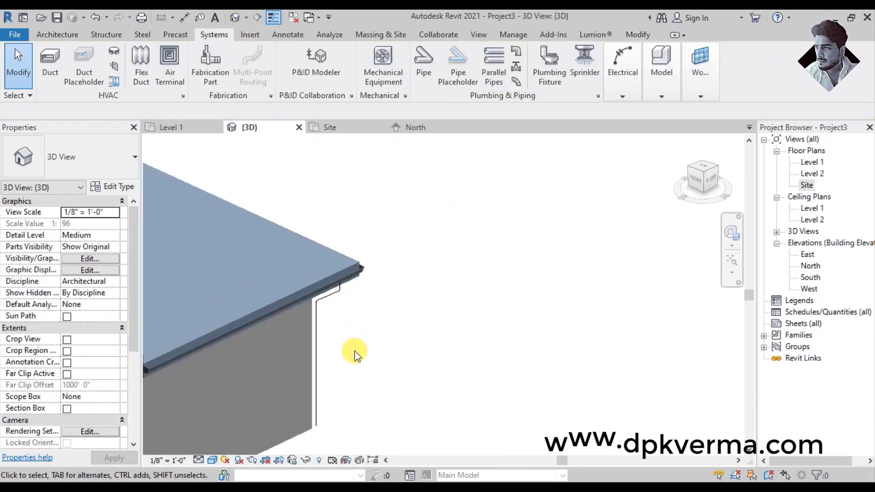
pyautogui.click(199, 460)
pyautogui.click(214, 447)
pyautogui.scroll(1, 358, 313)
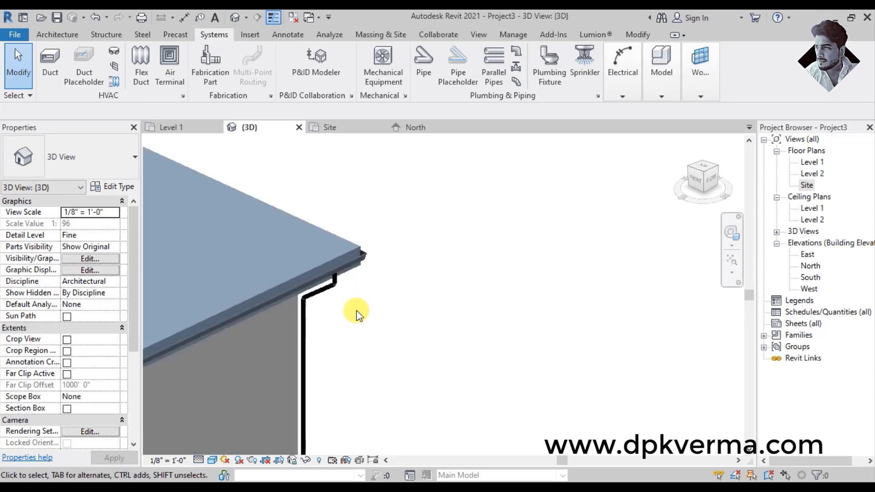
pyautogui.moveTo(357, 312); pyautogui.dragTo(498, 299, button='middle')
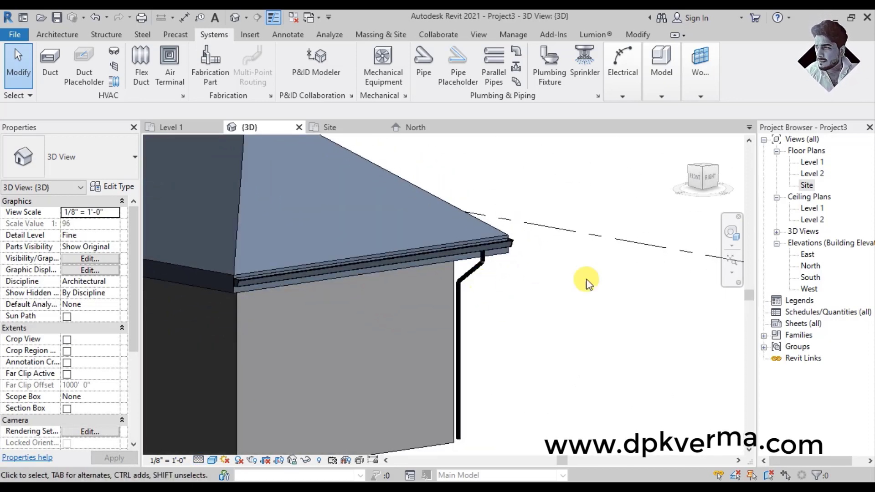
# Set the Site floor plan's visual style to Wireframe.
pyautogui.doubleClick(805, 184)
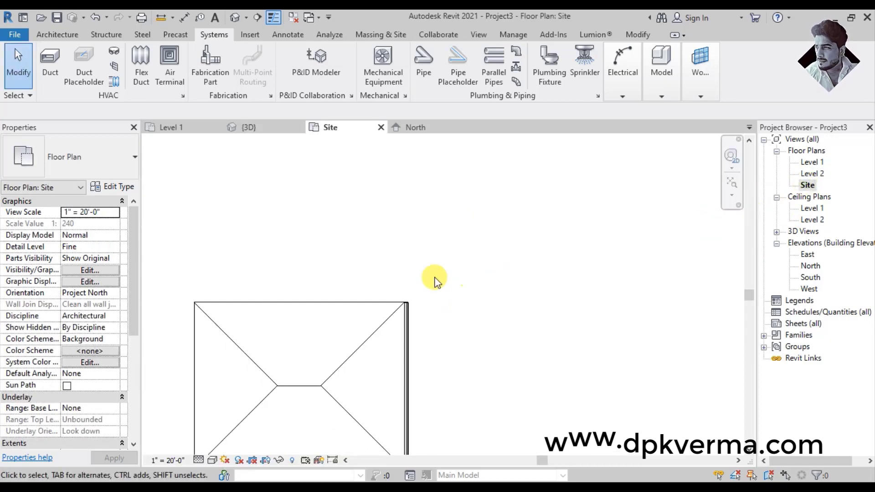
pyautogui.click(212, 460)
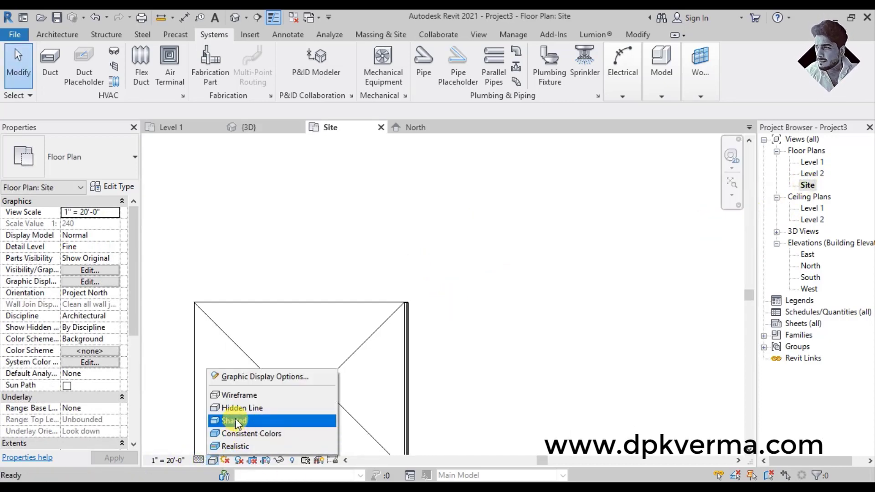
pyautogui.click(249, 395)
# Try mirroring the whole downspout across the building's middle to the gutter's opposite end, check it in 3D, and undo the mirror.
pyautogui.moveTo(369, 283); pyautogui.dragTo(445, 343)
pyautogui.click(281, 56)
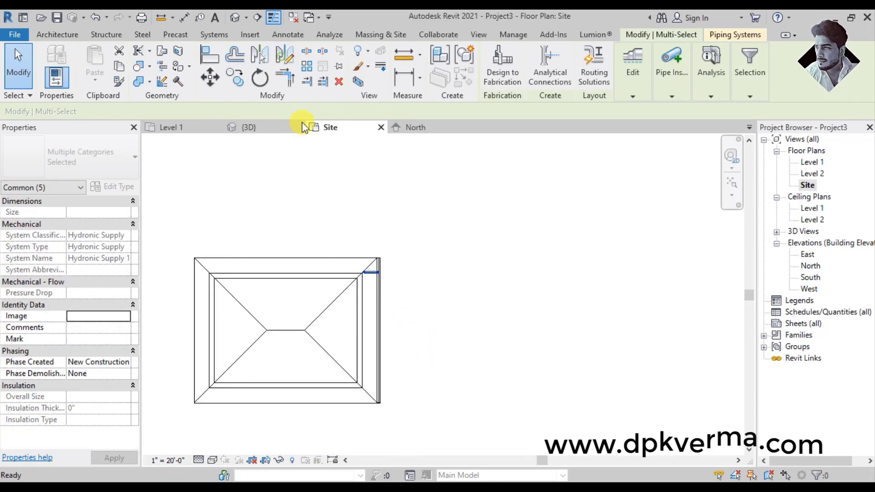
pyautogui.click(420, 333)
pyautogui.click(235, 17)
pyautogui.scroll(-2, 425, 298)
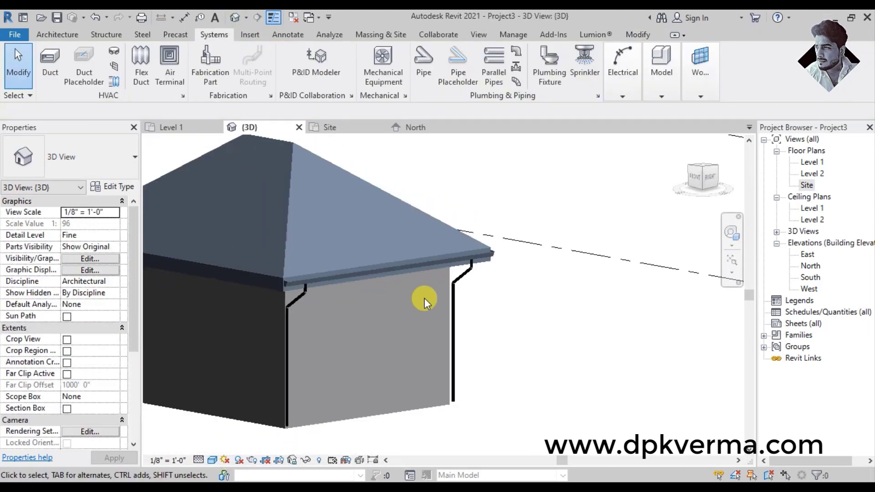
pyautogui.keyDown('shift'); pyautogui.moveTo(303, 320); pyautogui.dragTo(365, 339, button='middle'); pyautogui.keyUp('shift')
pyautogui.hotkey('ctrl', 'z')
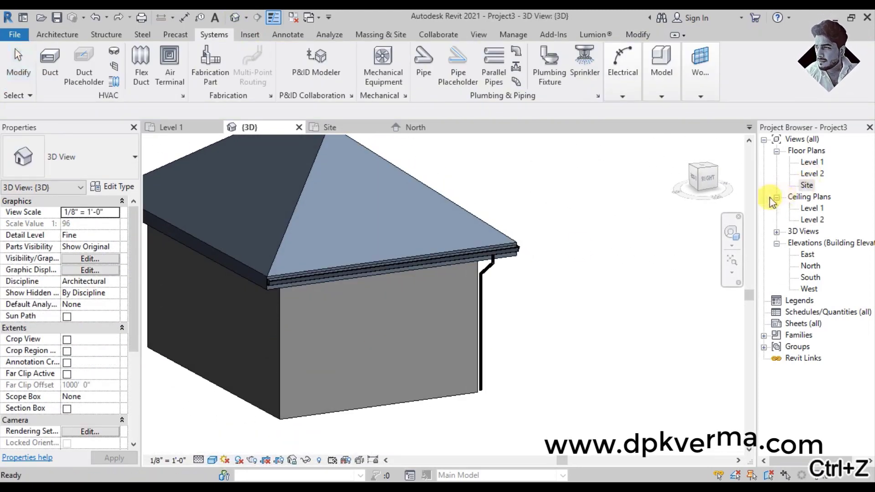
# Move all the downspout pipes and elbows in the Site plan along the gutter, away from the roof corner.
pyautogui.doubleClick(807, 185)
pyautogui.scroll(3, 344, 270)
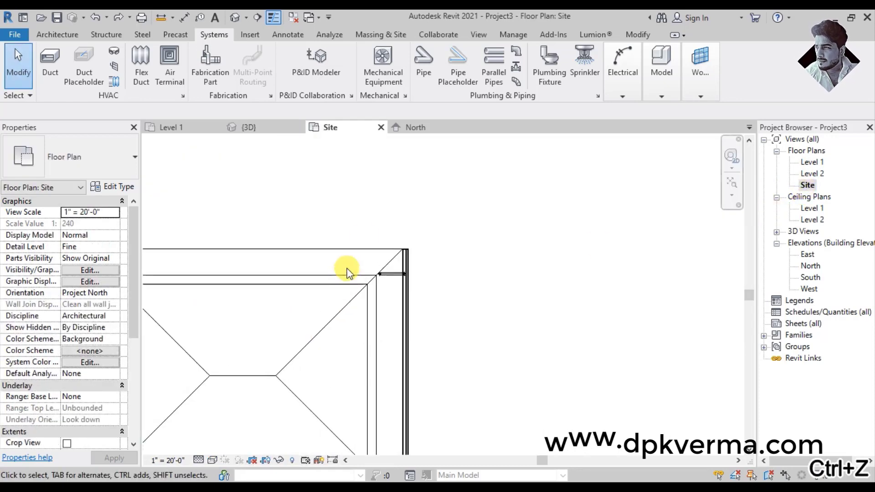
pyautogui.moveTo(361, 224); pyautogui.dragTo(434, 299)
pyautogui.moveTo(394, 274); pyautogui.dragTo(394, 315)
pyautogui.scroll(-3, 394, 301)
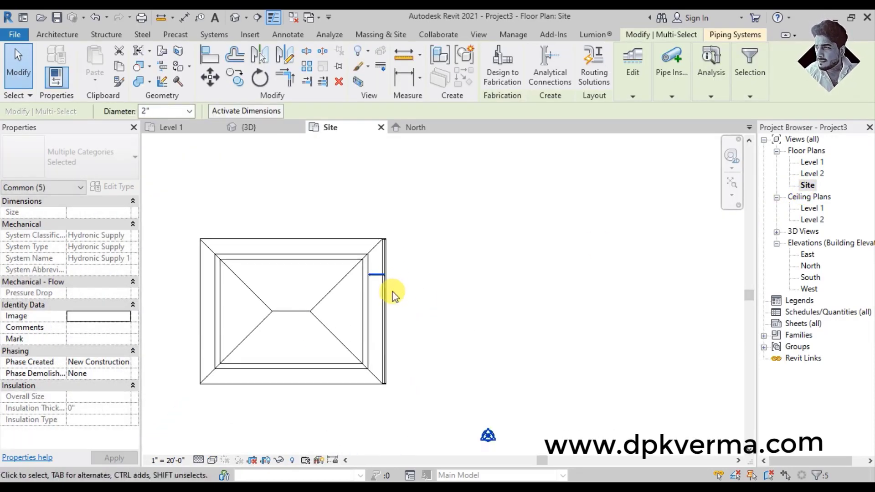
# Mirror a copy of the downspout to the gutter's other end, about a horizontal axis drawn through the roof's middle.
pyautogui.click(285, 55)
pyautogui.scroll(2, 392, 292)
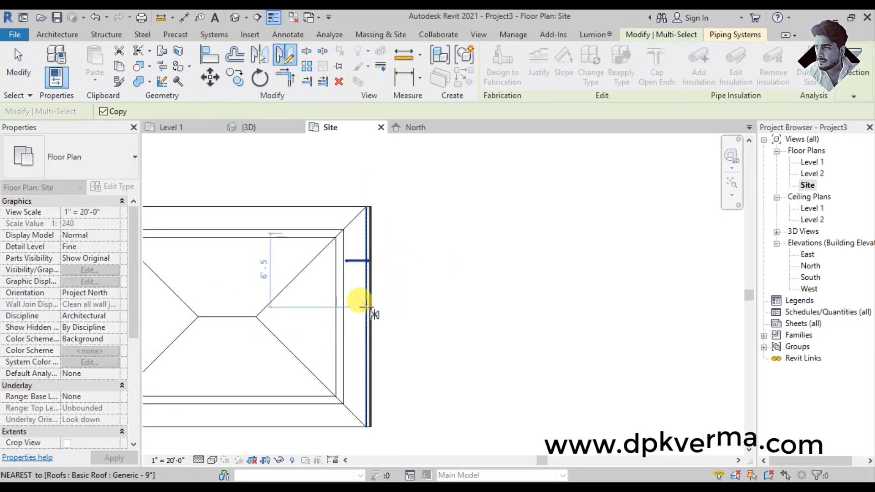
pyautogui.click(367, 320)
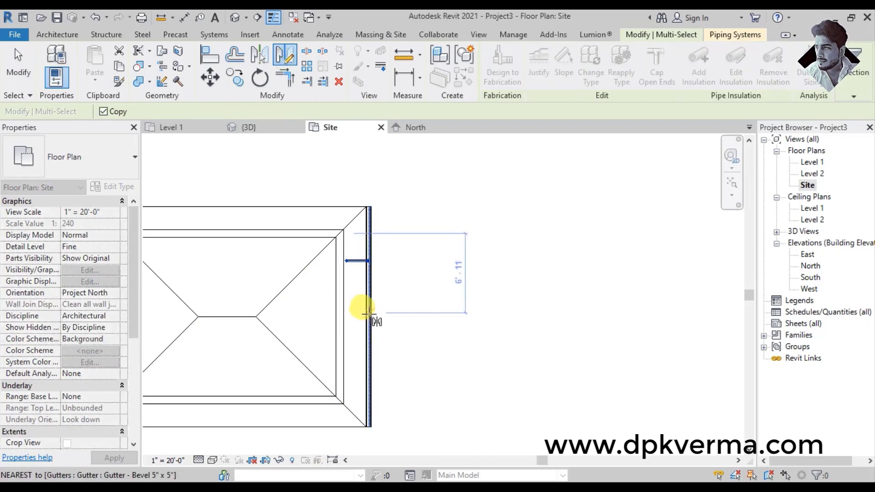
pyautogui.click(367, 317)
pyautogui.click(396, 316)
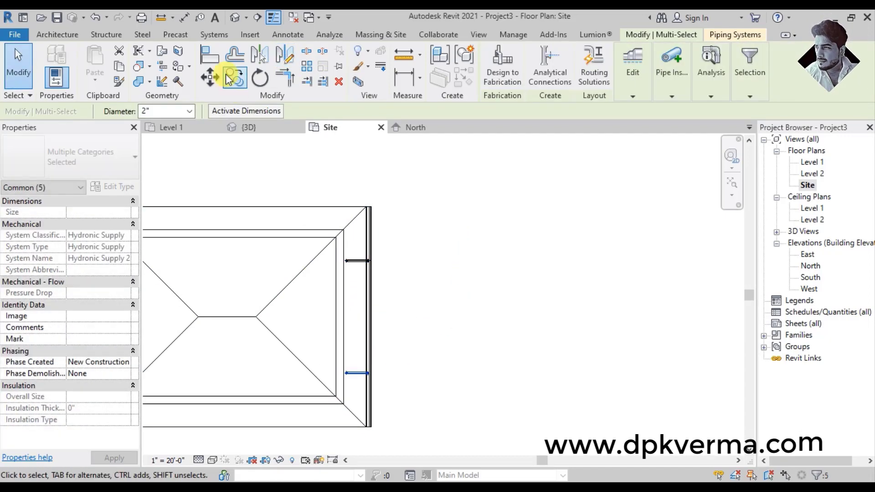
# Examine both downspouts in the 3D view, including their connections to the gutter and the gutter's end at the roof corner.
pyautogui.click(240, 18)
pyautogui.keyDown('shift'); pyautogui.moveTo(387, 335); pyautogui.dragTo(520, 356, button='middle'); pyautogui.keyUp('shift')
pyautogui.scroll(4, 379, 274)
pyautogui.scroll(5, 379, 274)
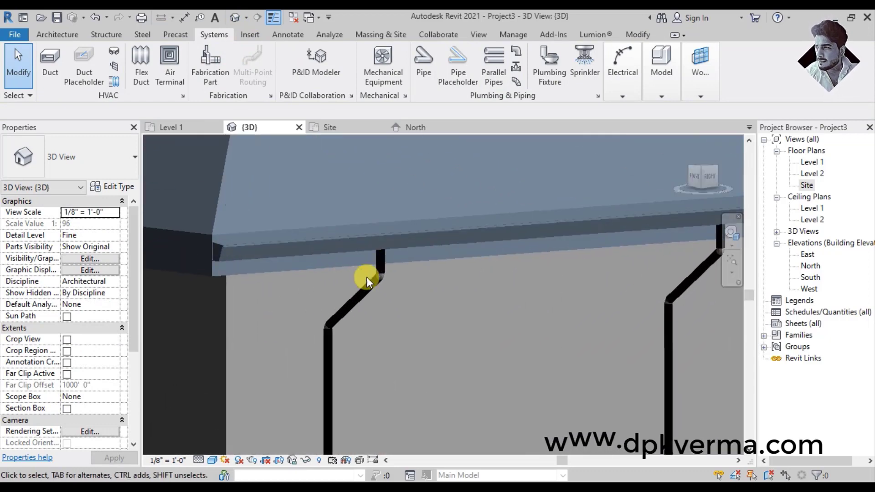
pyautogui.scroll(-2, 371, 285)
pyautogui.scroll(-4, 247, 279)
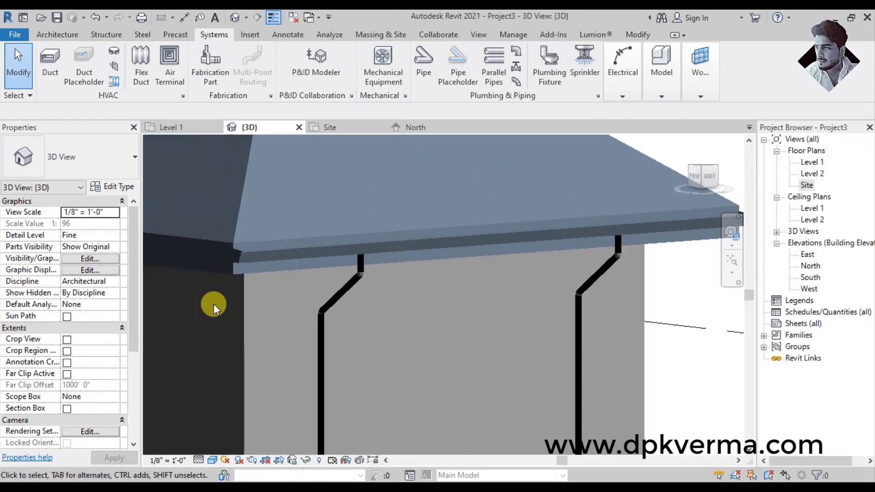
pyautogui.scroll(-4, 570, 261)
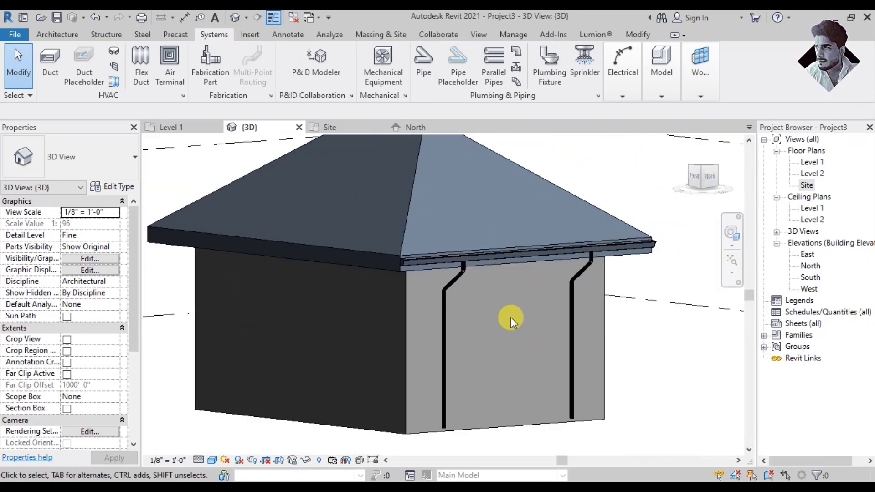
pyautogui.keyDown('shift'); pyautogui.moveTo(510, 317); pyautogui.dragTo(482, 259, button='middle'); pyautogui.keyUp('shift')
pyautogui.scroll(2, 421, 322)
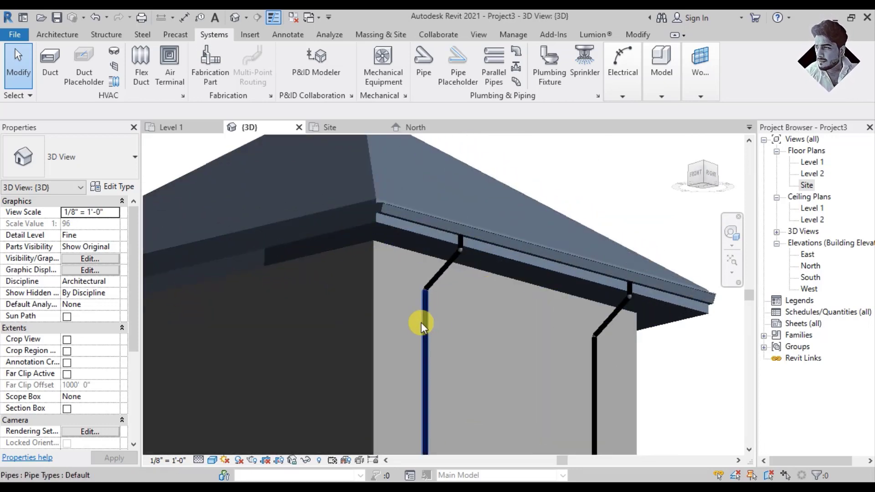
pyautogui.keyDown('shift'); pyautogui.moveTo(461, 313); pyautogui.dragTo(550, 349, button='middle'); pyautogui.keyUp('shift')
pyautogui.scroll(2, 396, 257)
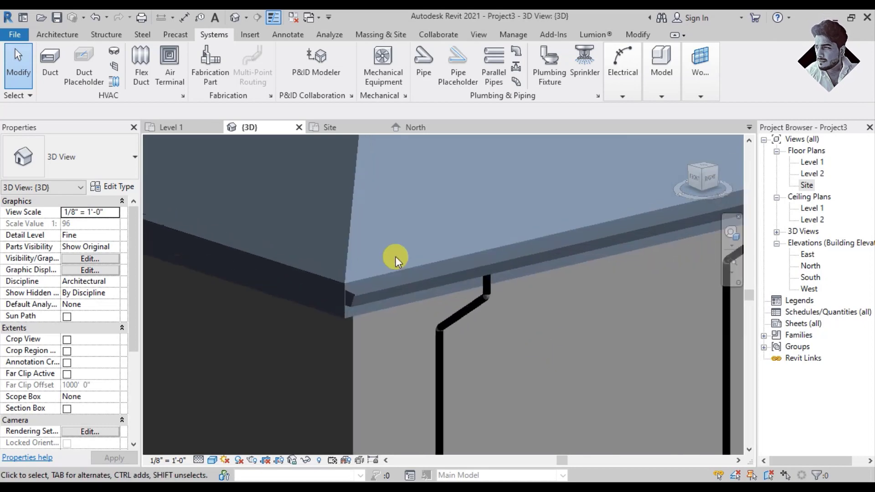
pyautogui.scroll(3, 364, 284)
pyautogui.scroll(2, 385, 294)
pyautogui.scroll(-3, 322, 305)
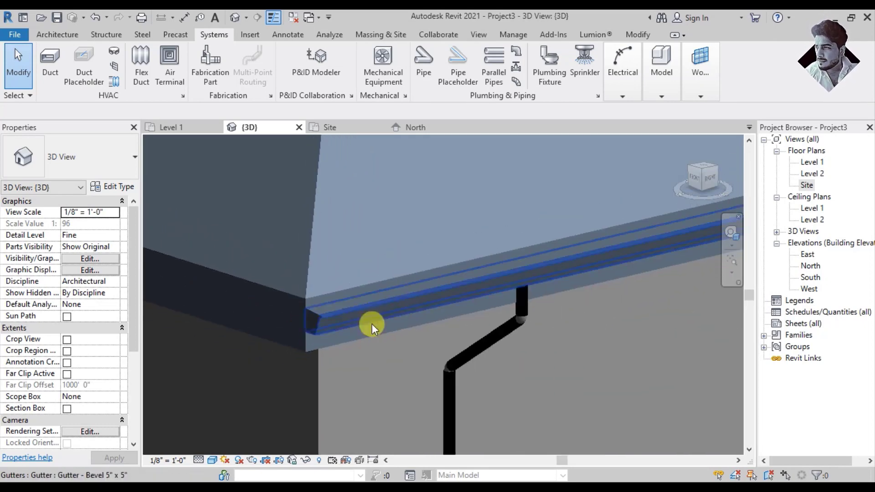